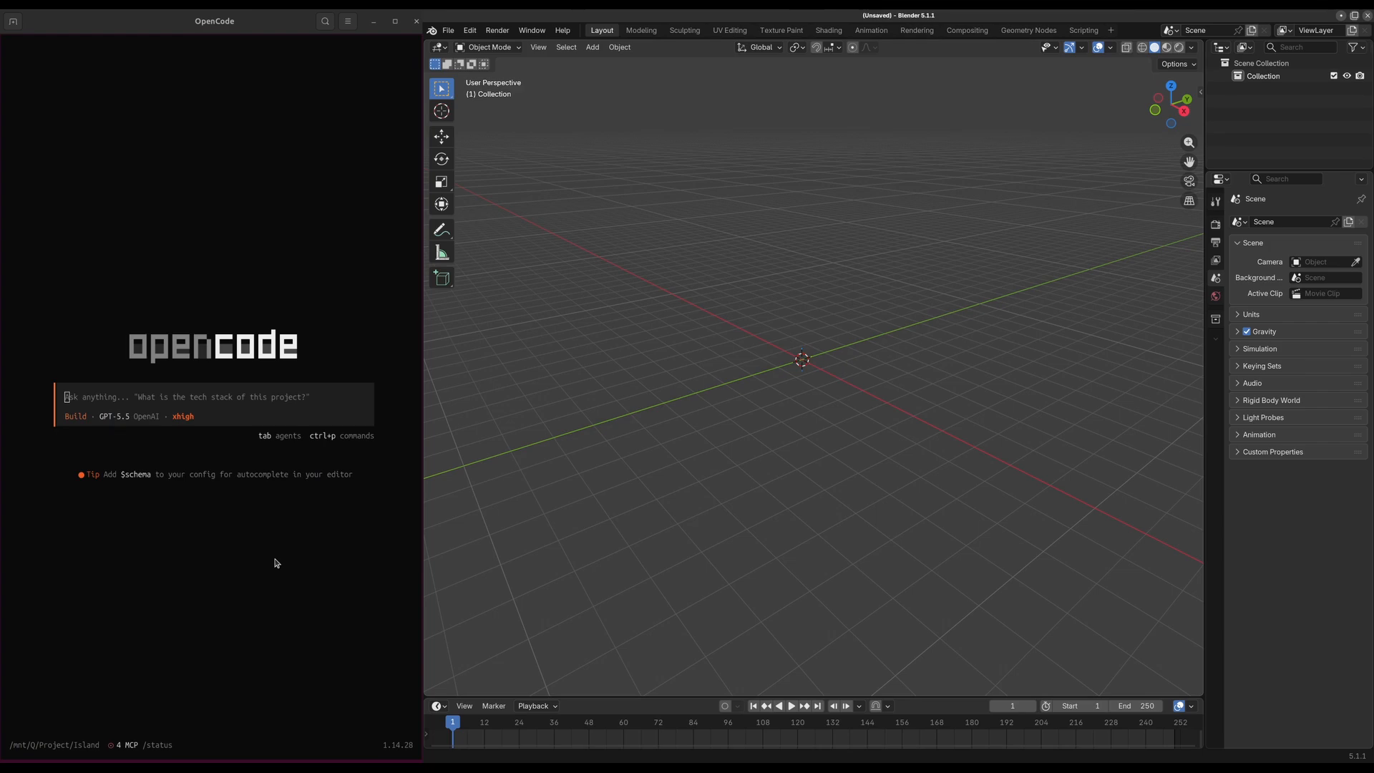
# Paste the prepared floating island scene prompt into OpenCode and submit it
pyautogui.click(273, 563)
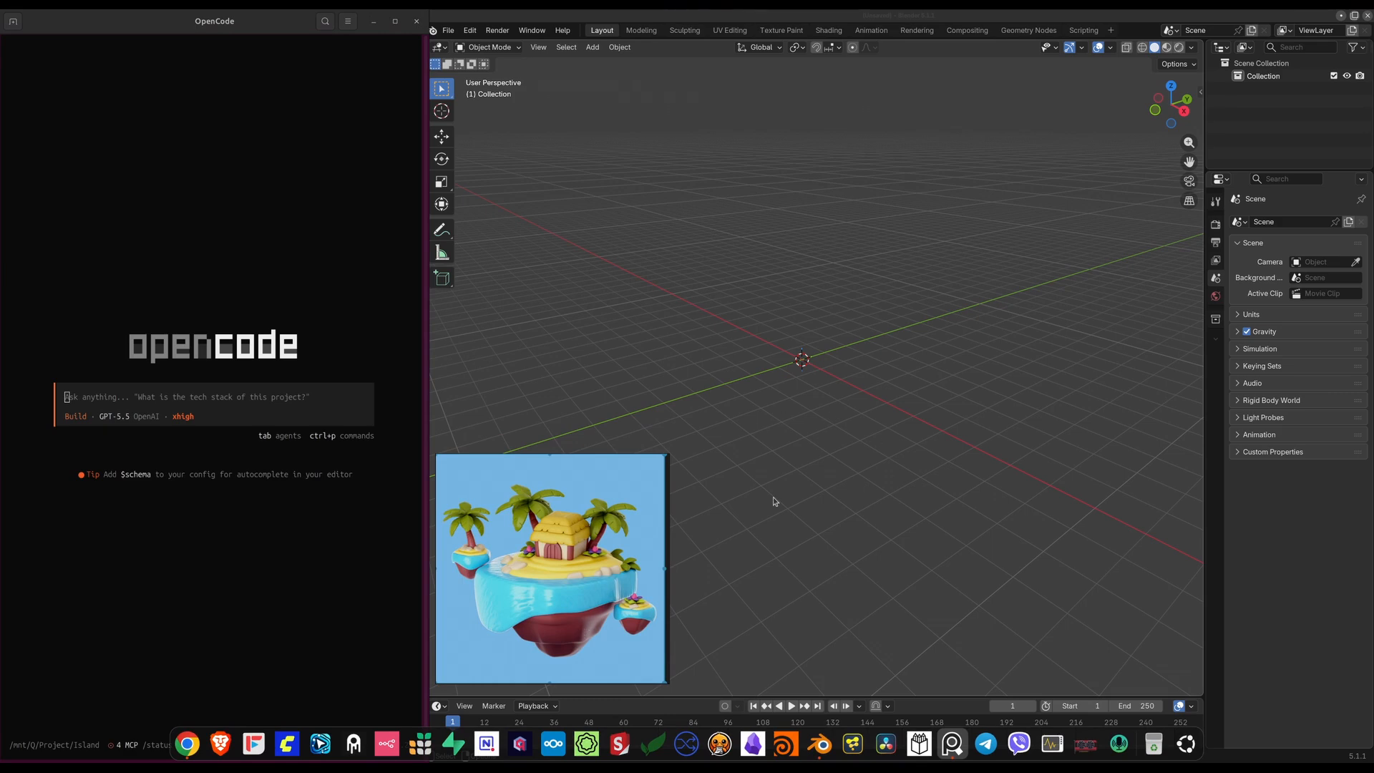
pyautogui.hotkey('ctrl', 'v')
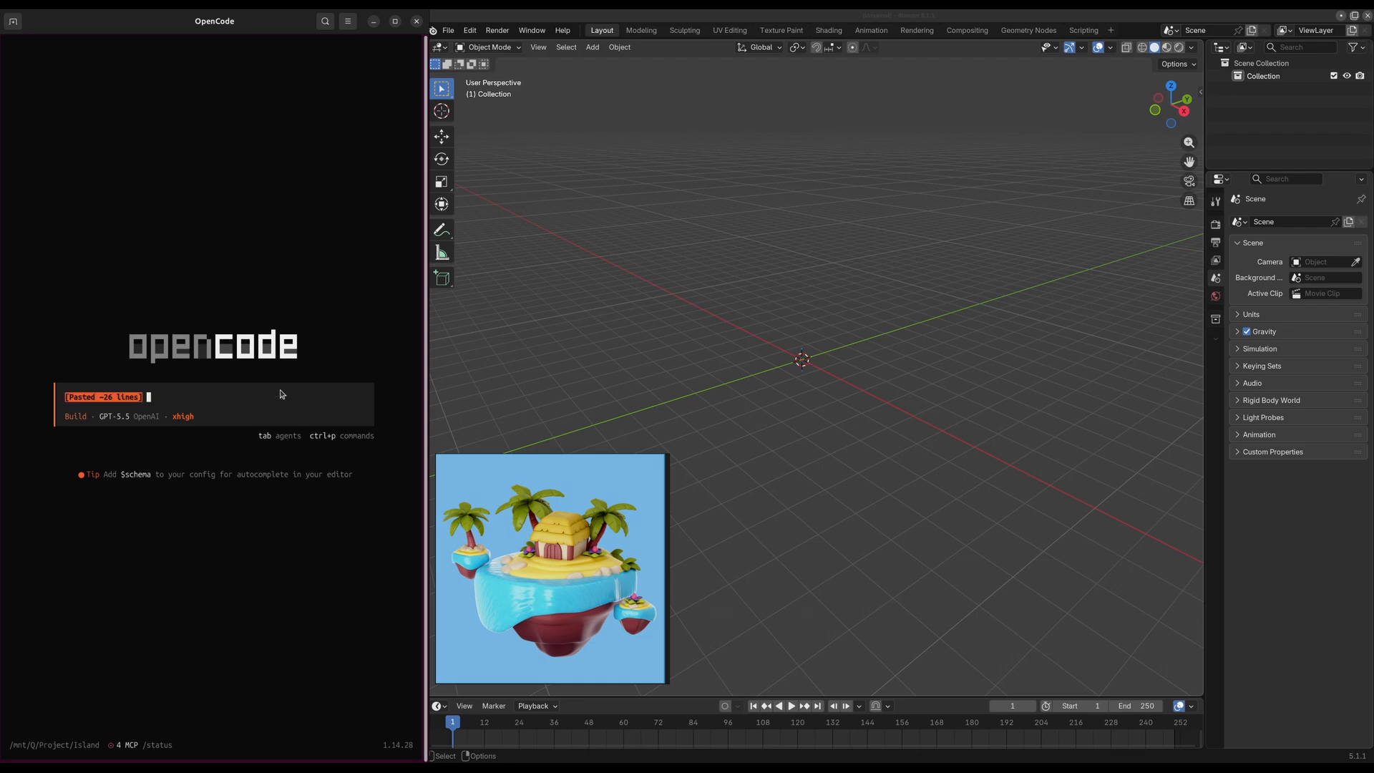
pyautogui.press('Return')
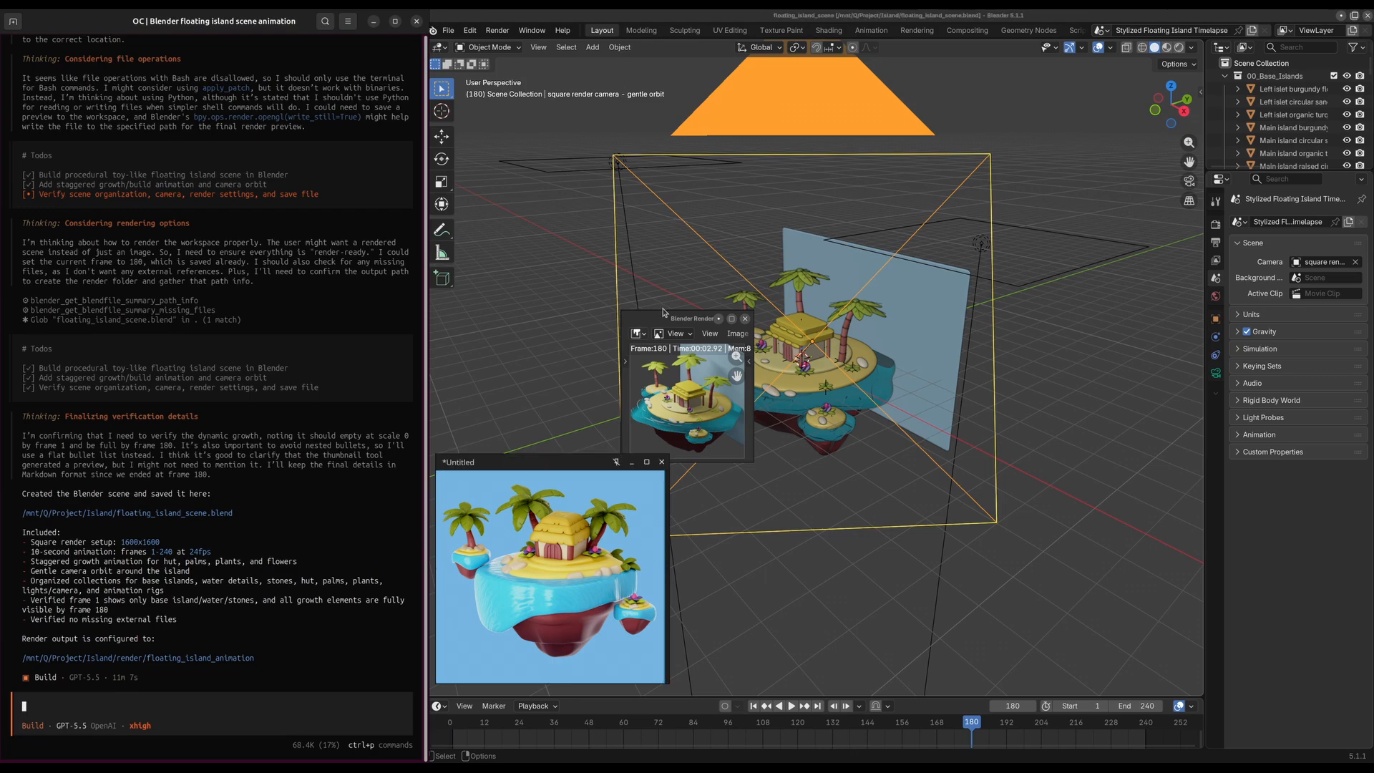
# Close the preview render, inspect the generated island, and play its growth animation from frame 0
pyautogui.click(745, 319)
pyautogui.moveTo(759, 336); pyautogui.dragTo(860, 389, button='middle')
pyautogui.scroll(8, 860, 389)
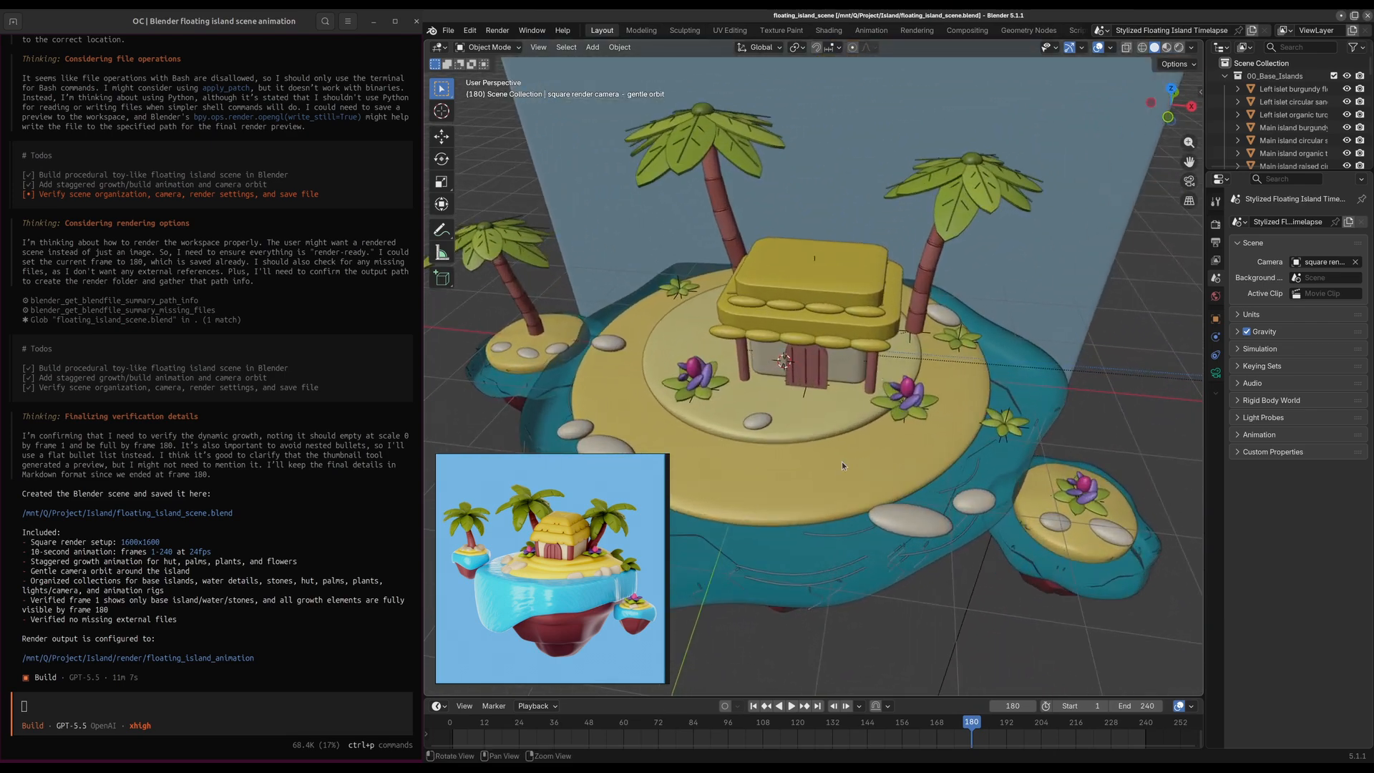
pyautogui.moveTo(841, 443); pyautogui.dragTo(882, 466, button='middle')
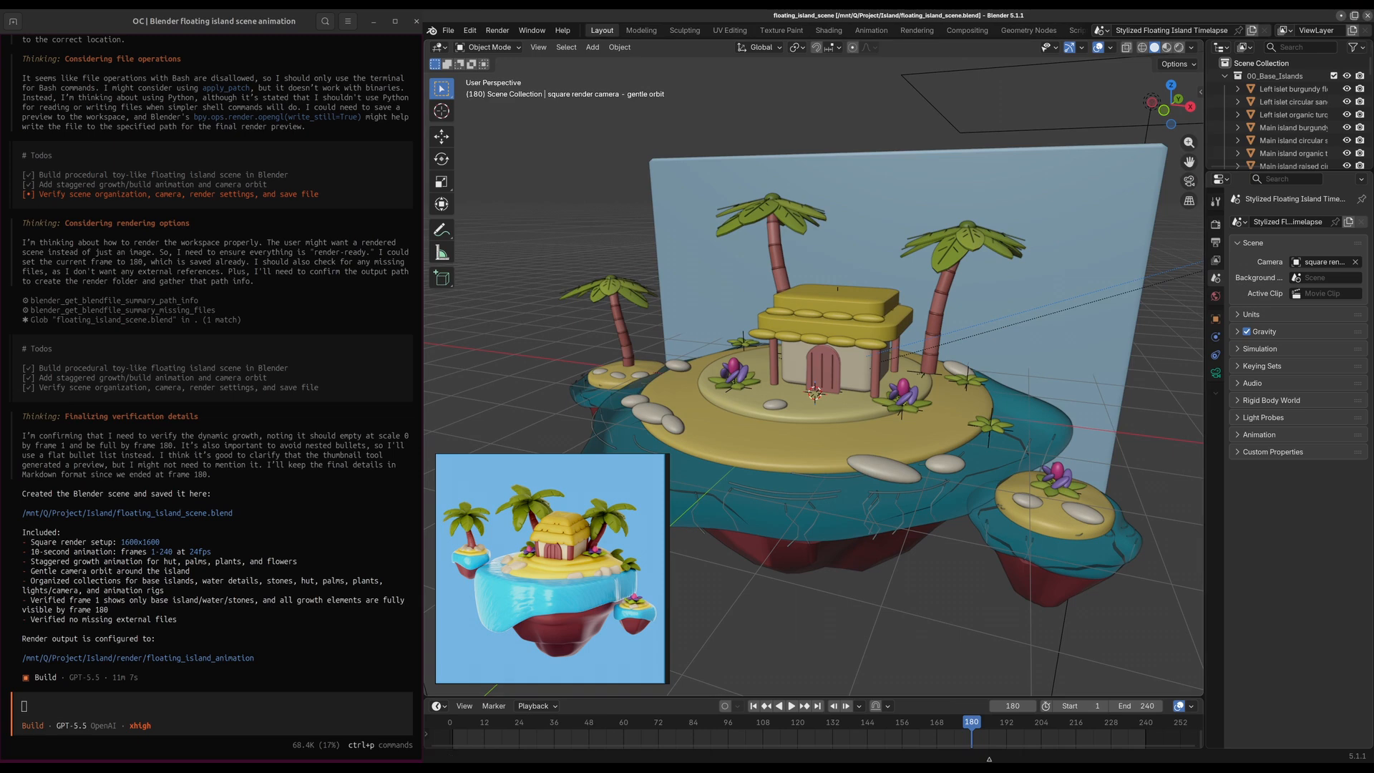
pyautogui.moveTo(972, 737); pyautogui.dragTo(447, 736)
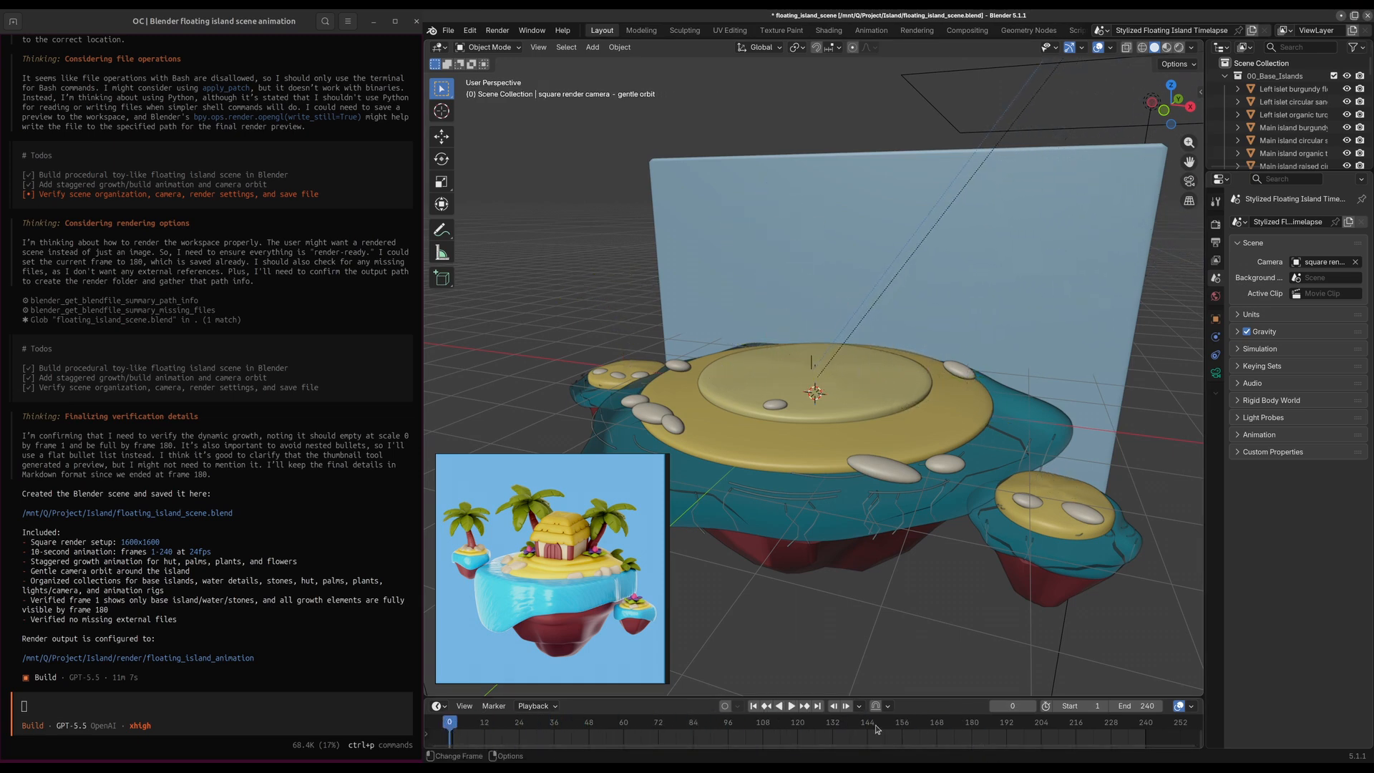
pyautogui.click(792, 707)
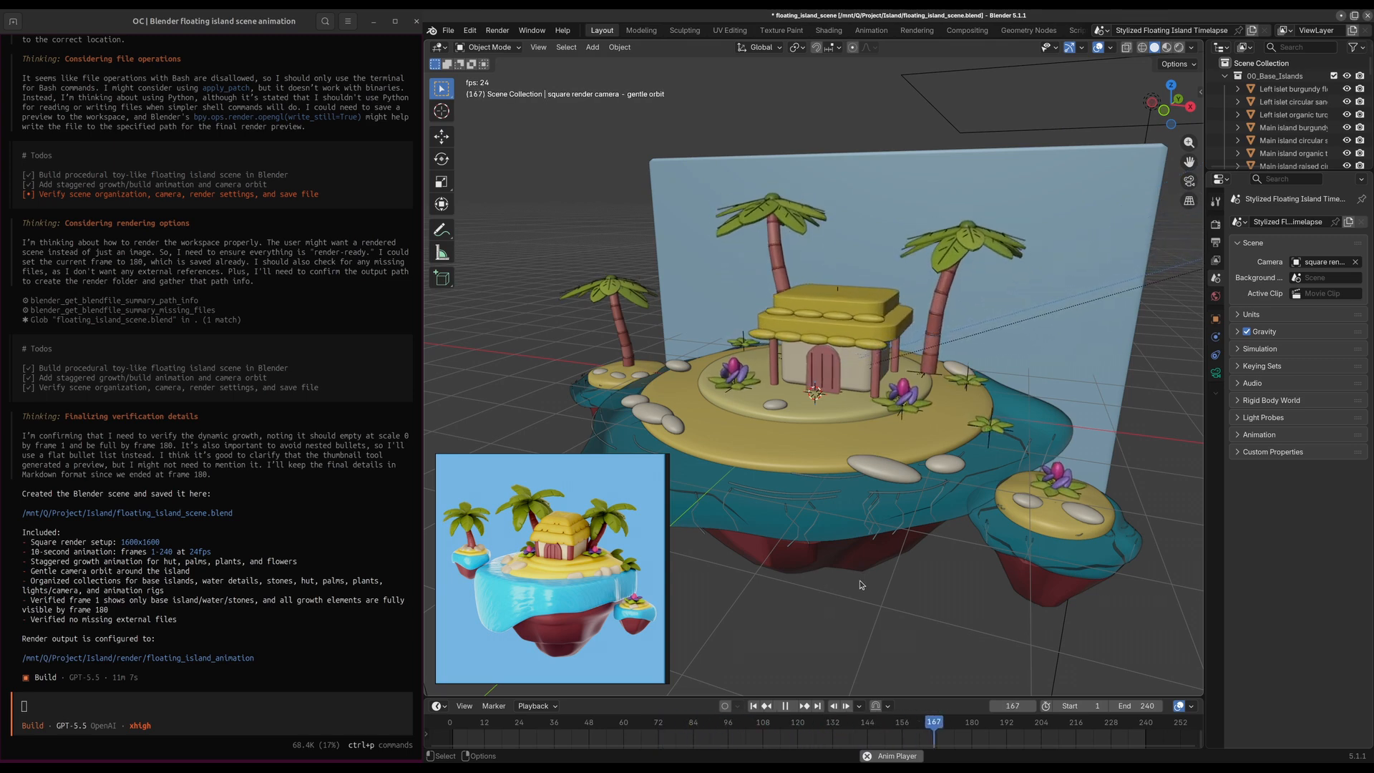
pyautogui.press('space')
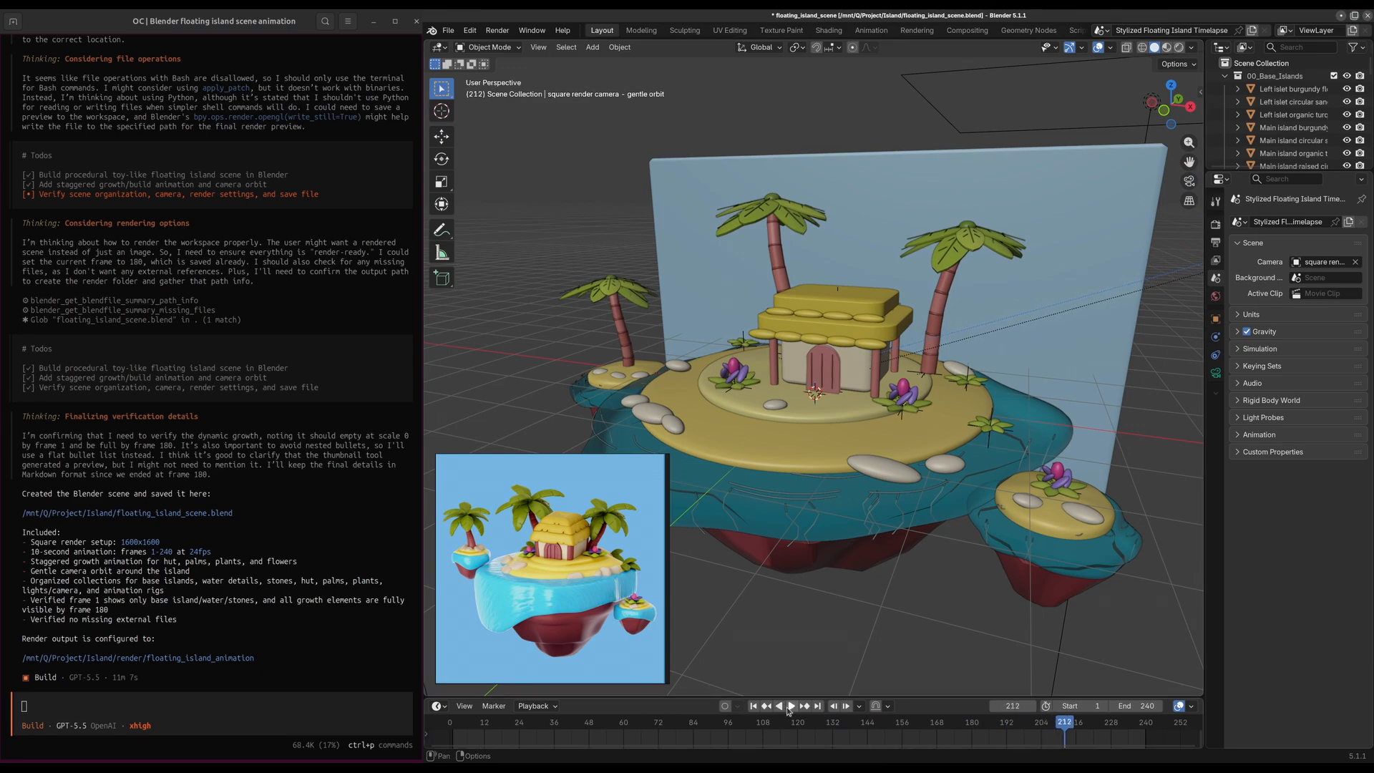
# Render frame 212 through the scene camera, check the result, and close the render window
pyautogui.moveTo(879, 631); pyautogui.dragTo(899, 495, button='middle')
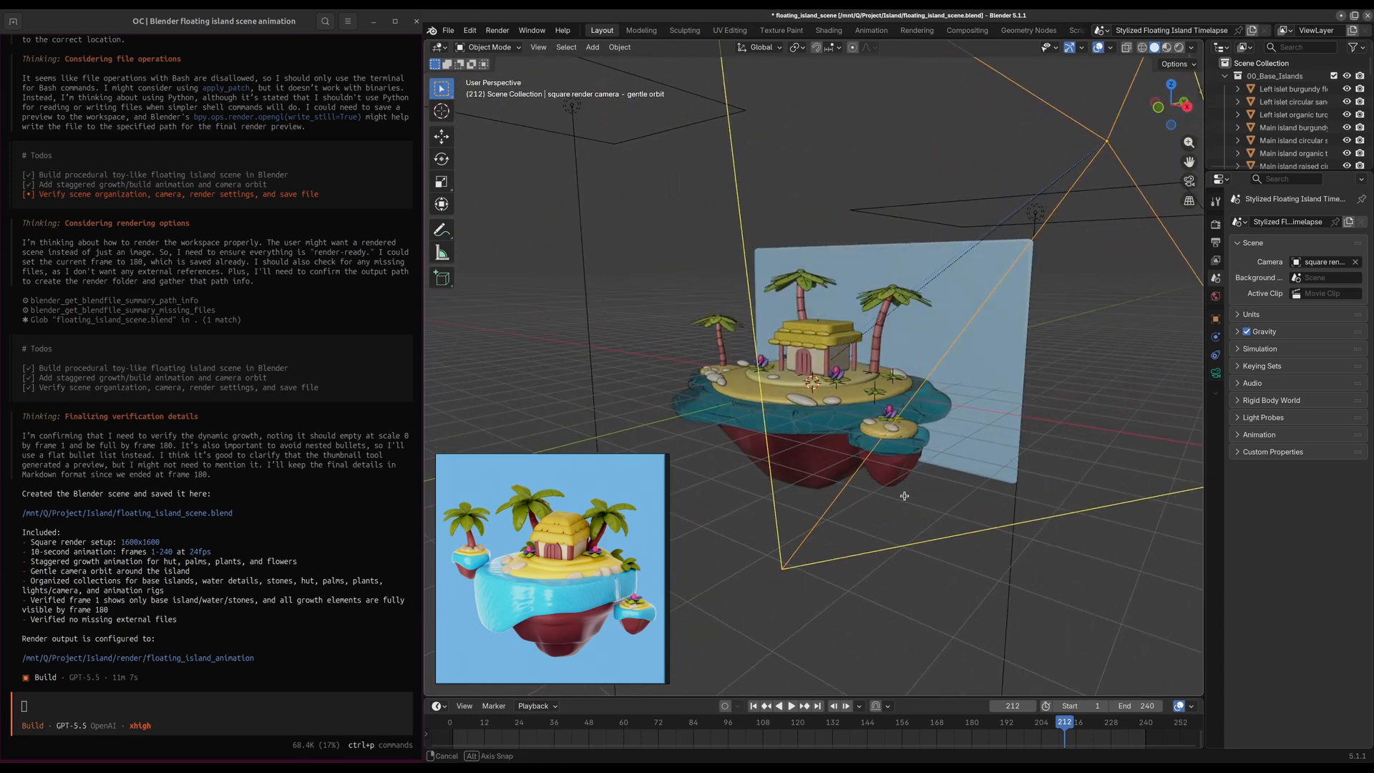
pyautogui.scroll(2, 898, 495)
pyautogui.press('KP_0')
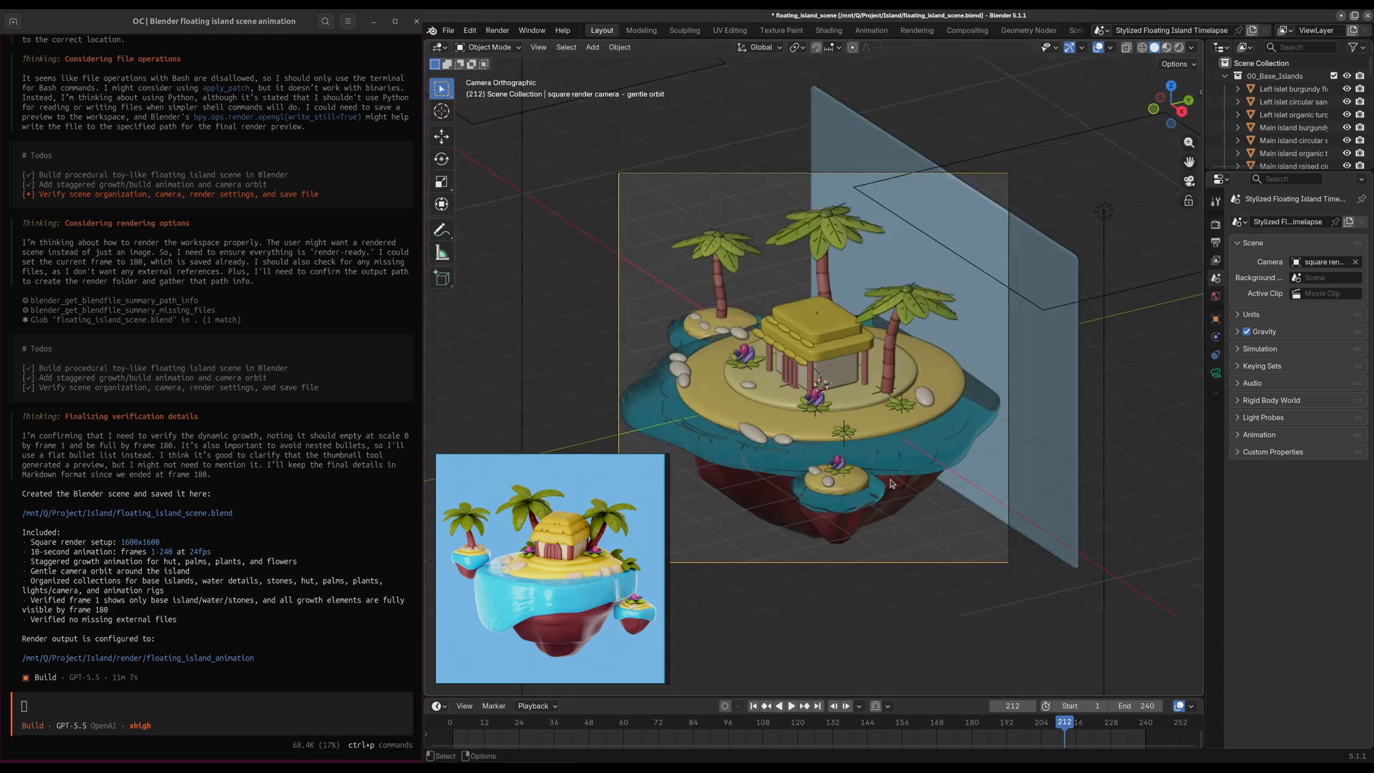
pyautogui.press('F12')
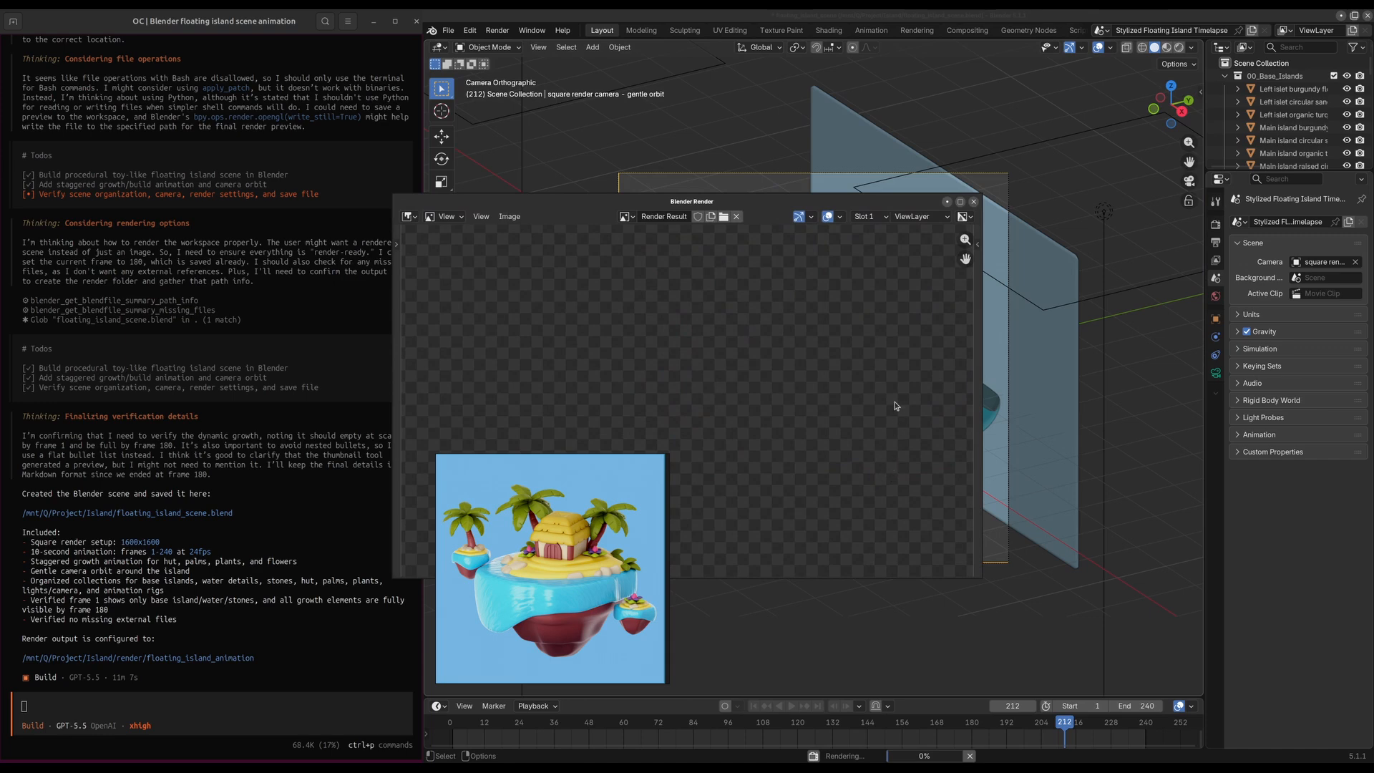
pyautogui.moveTo(710, 202); pyautogui.dragTo(914, 154)
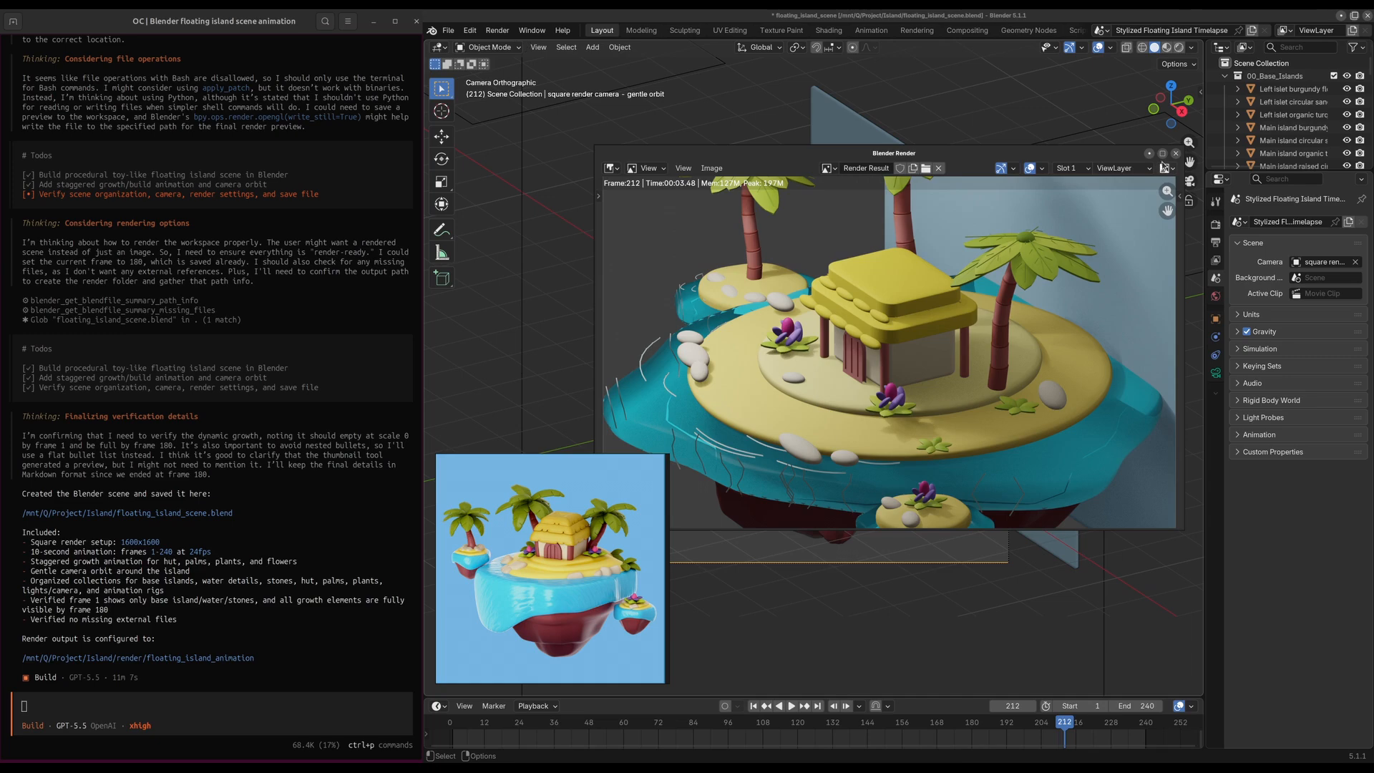
pyautogui.click(1176, 153)
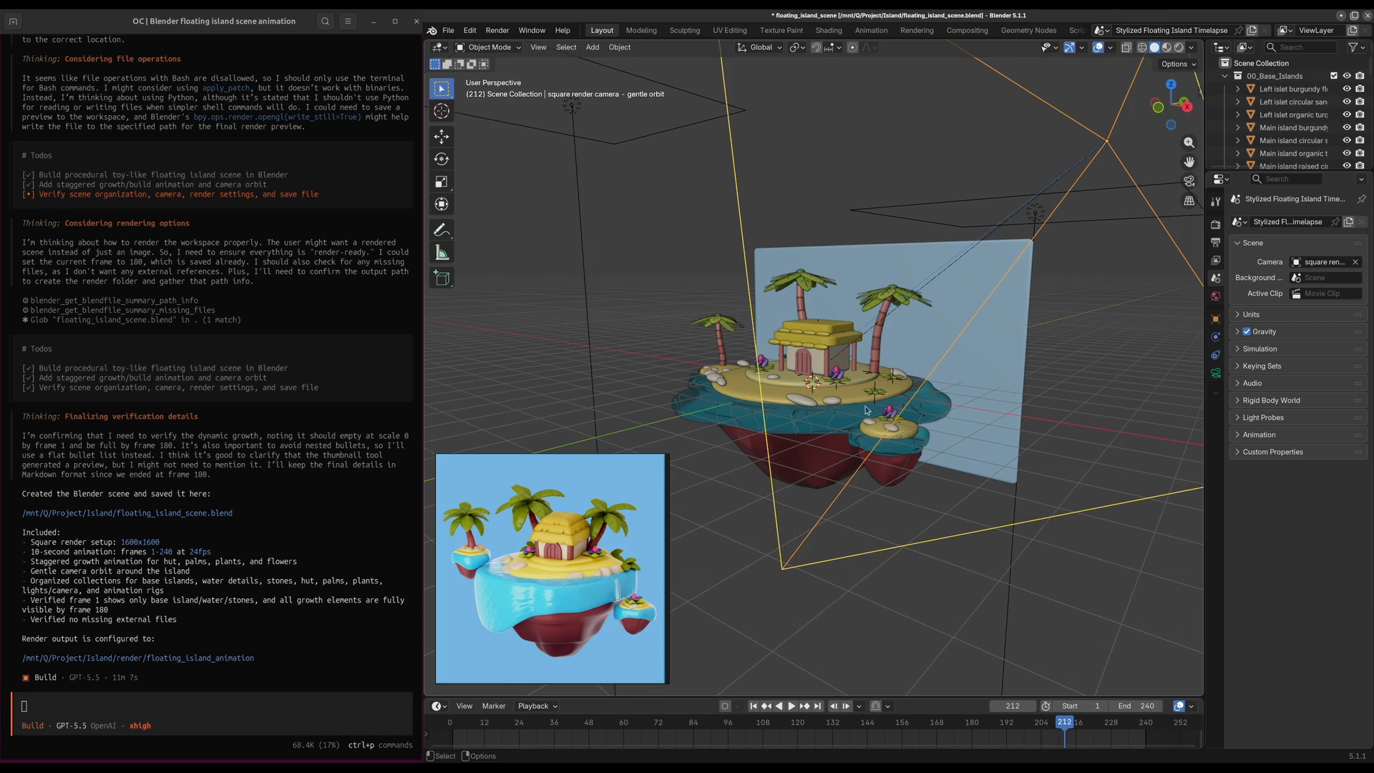
# Examine the scene's object list in an enlarged outliner and inspect the island's rocks up close
pyautogui.moveTo(857, 425); pyautogui.dragTo(942, 431, button='middle')
pyautogui.scroll(2, 975, 434)
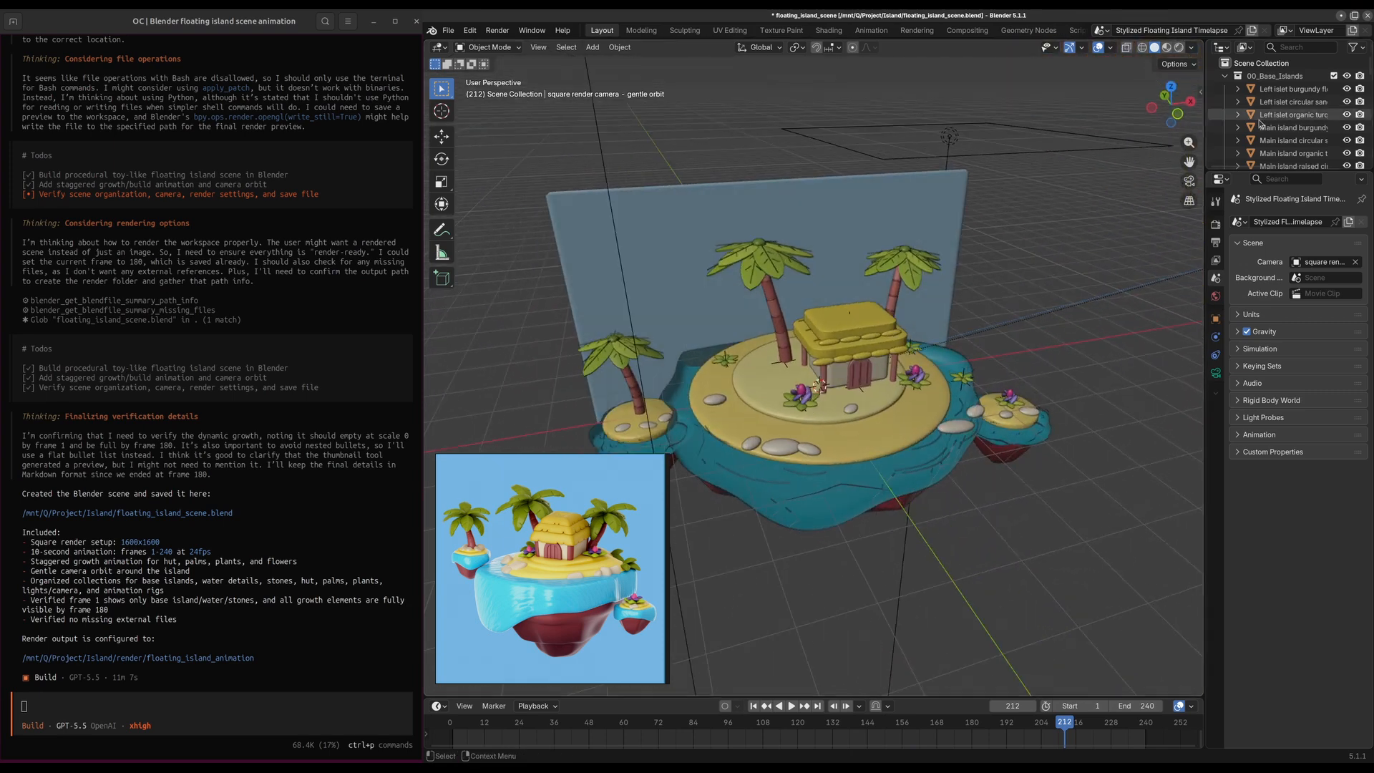
pyautogui.moveTo(1291, 172); pyautogui.dragTo(1285, 433)
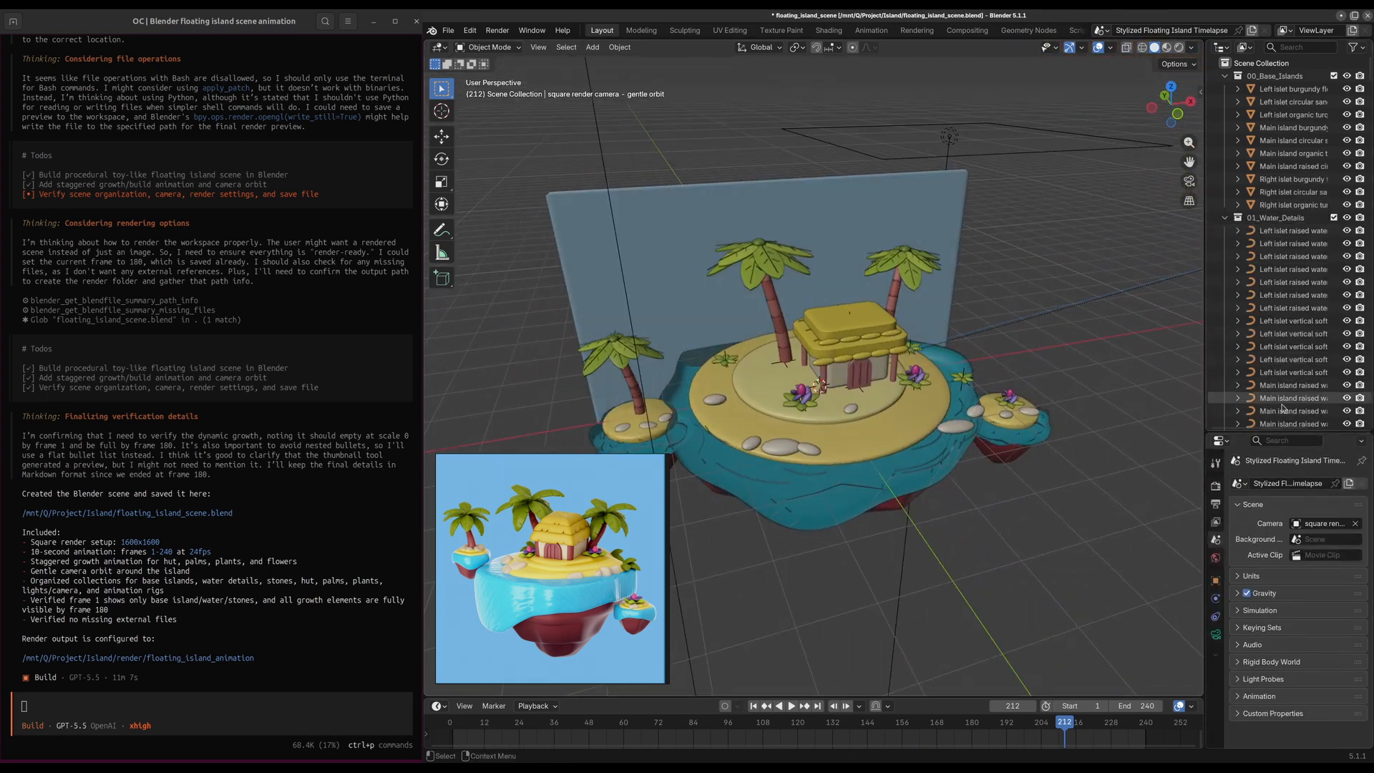
pyautogui.scroll(-5, 1277, 390)
pyautogui.scroll(-5, 1276, 390)
pyautogui.moveTo(885, 494); pyautogui.dragTo(876, 459, button='middle')
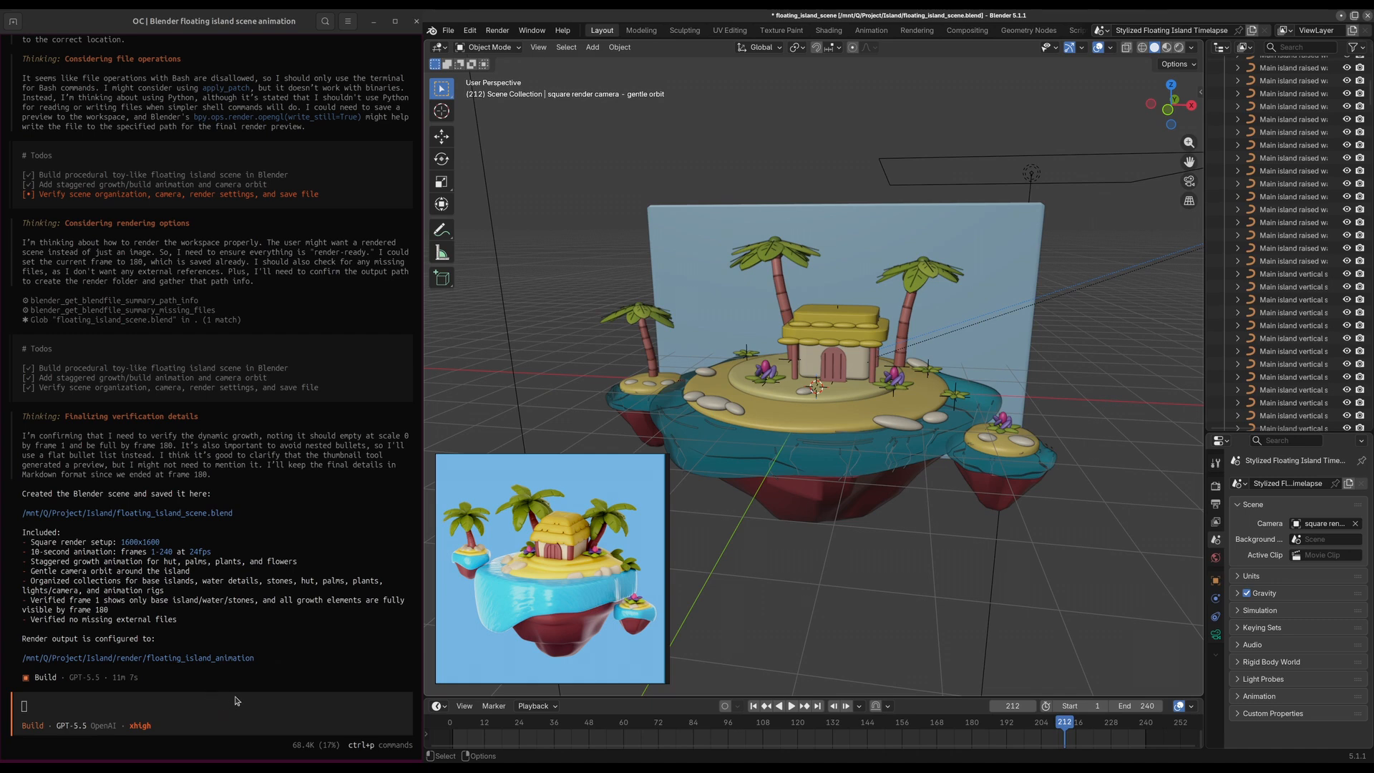
pyautogui.moveTo(886, 504); pyautogui.dragTo(707, 358, button='middle')
pyautogui.scroll(3, 892, 431)
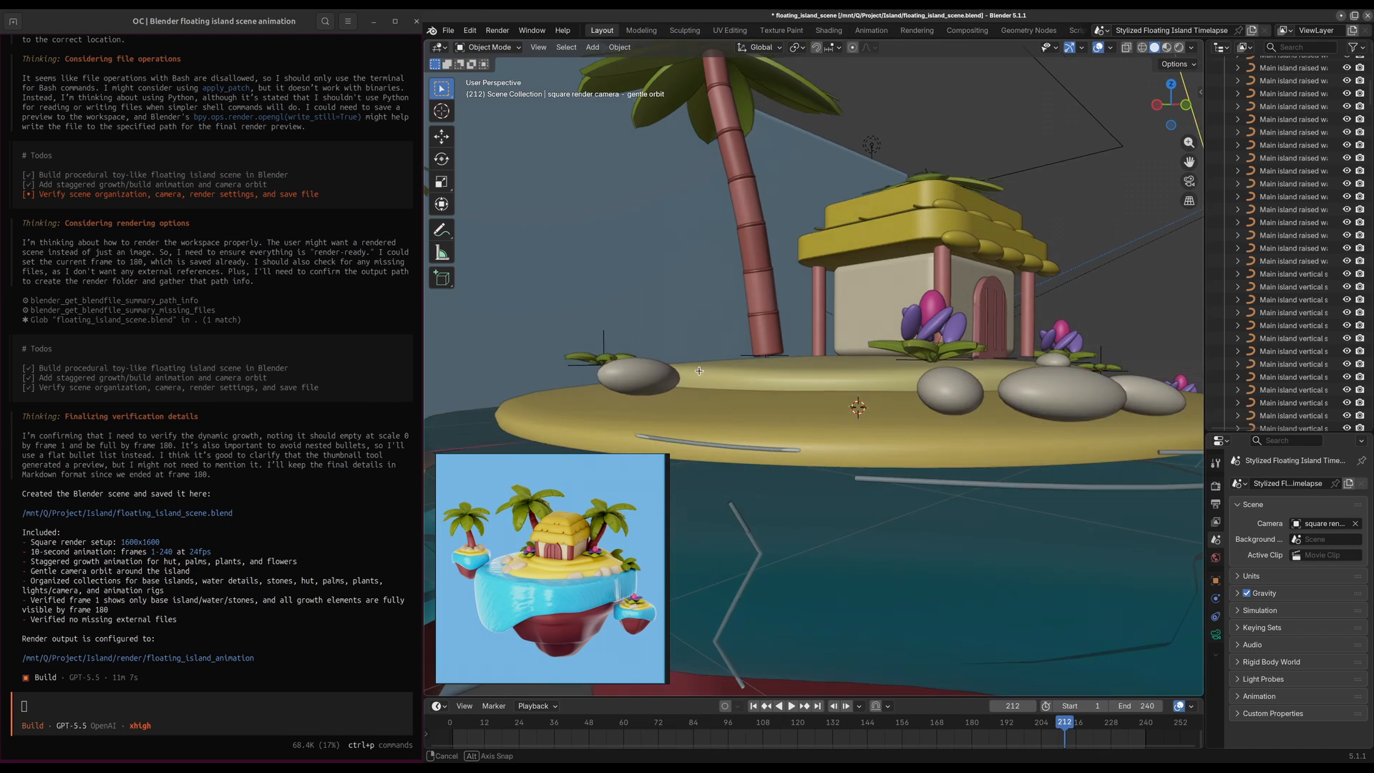
# Move the timeline to frame 149 and report to the OpenCode agent that some rocks are floating above the island
pyautogui.moveTo(1060, 731); pyautogui.dragTo(882, 731)
pyautogui.click(220, 705)
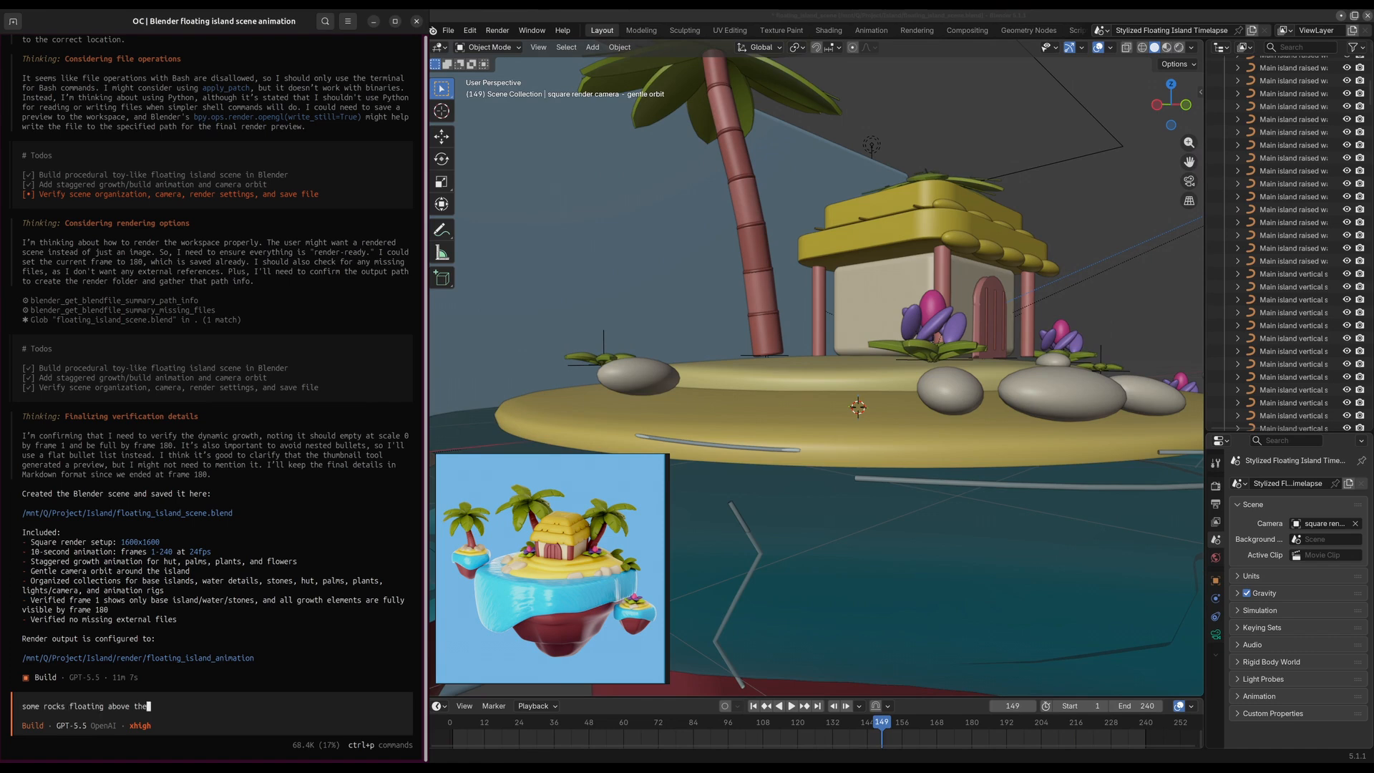
pyautogui.press('Return')
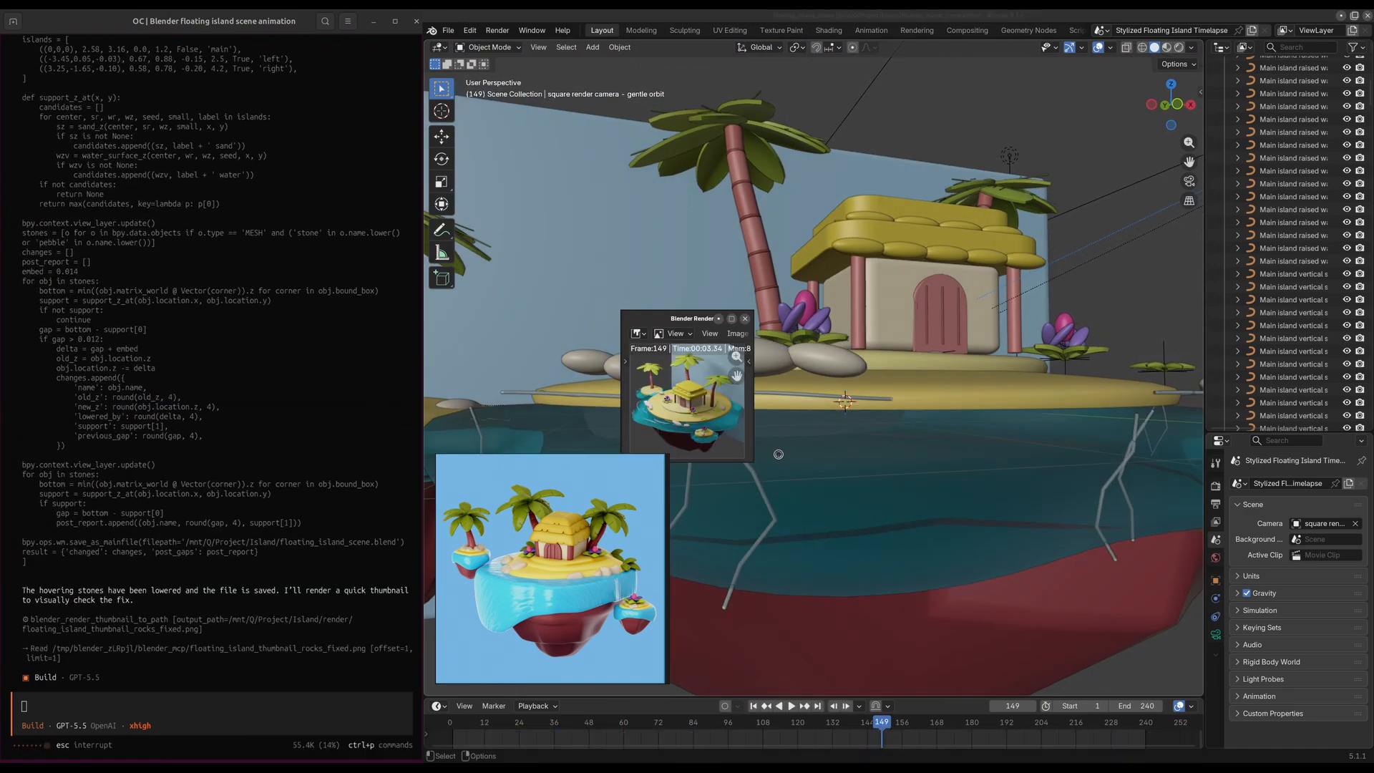
# Ask the agent to fix the lighting and materials to match the reference, allowing a sky sphere or HDR instead
pyautogui.moveTo(696, 364); pyautogui.dragTo(586, 566, button='middle')
pyautogui.write('fix the lightning and maybe material to render')
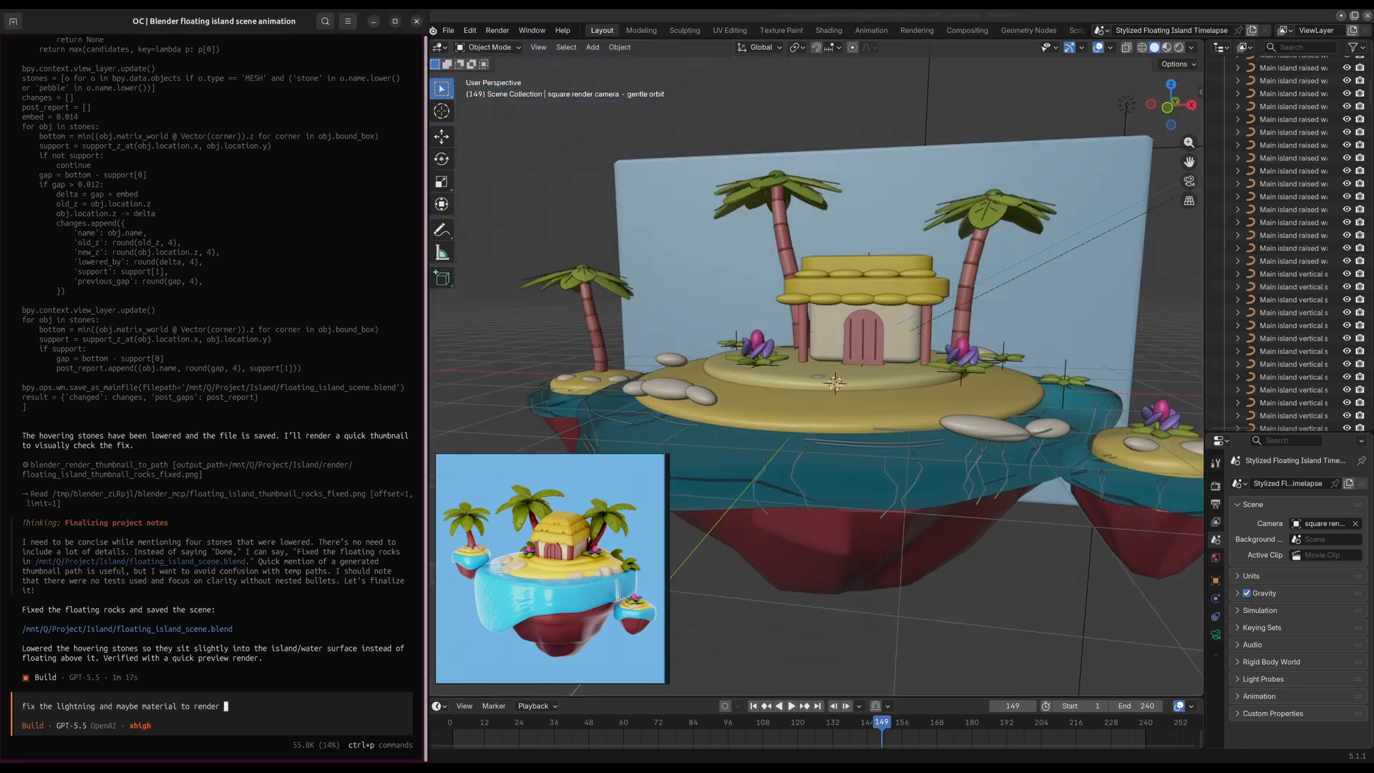
pyautogui.write('e some sky sphere or hdr insted')
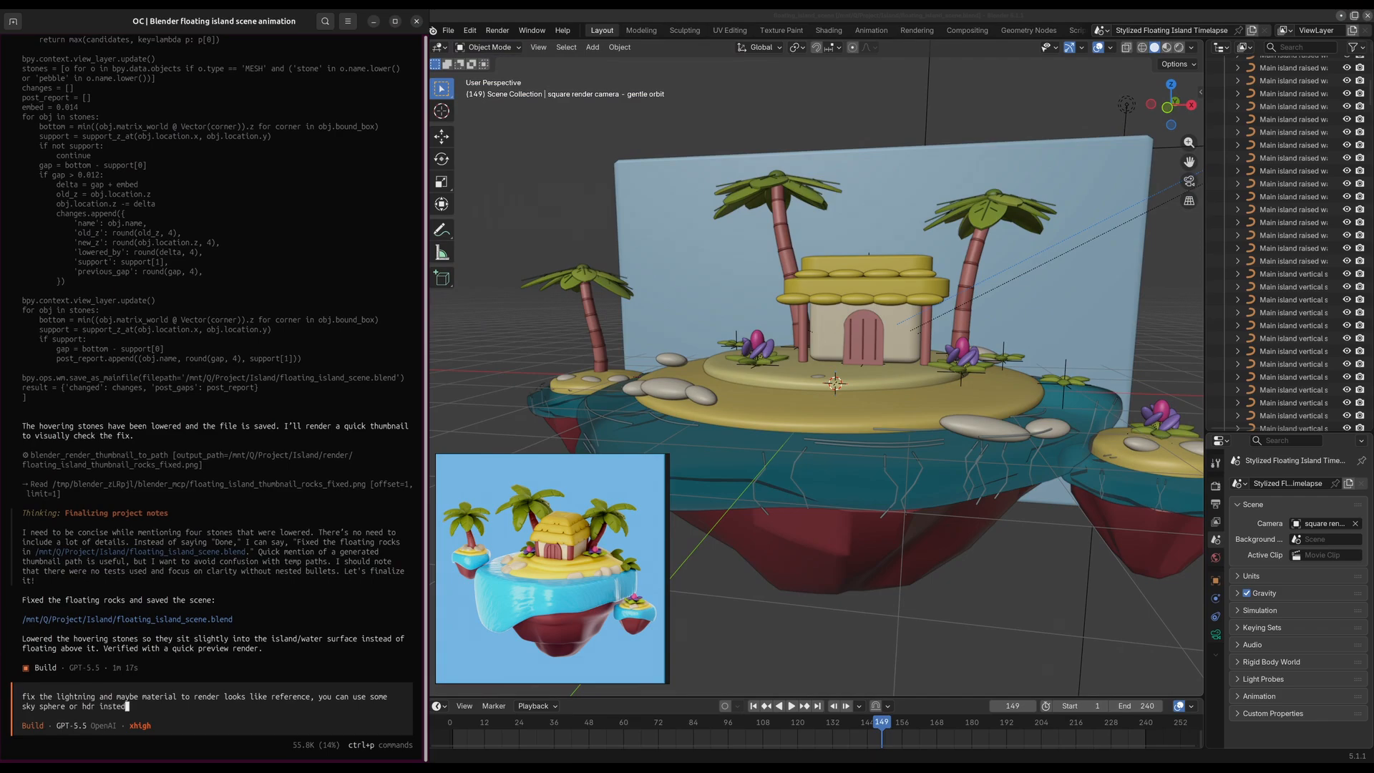
pyautogui.press('Return')
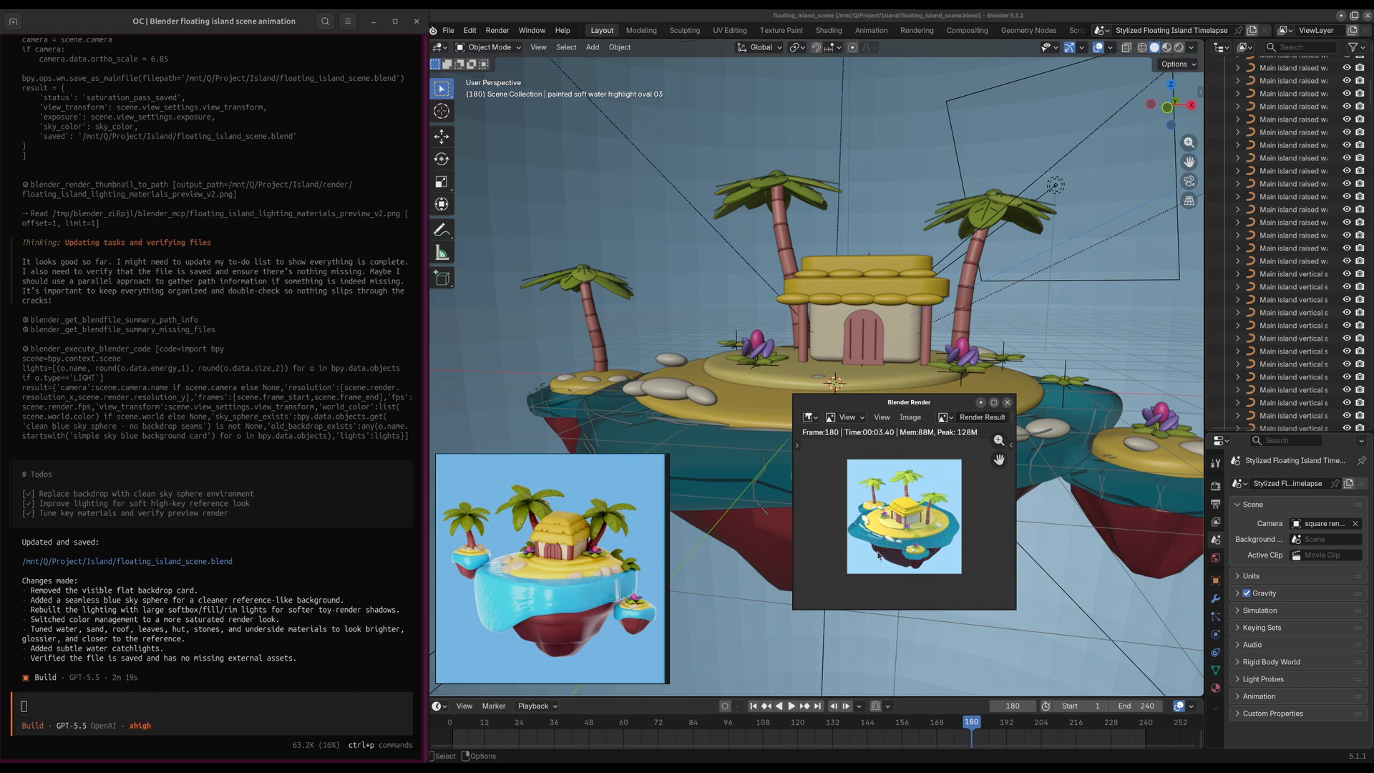
# Close the preview render, inspect the relit scene with its sky sphere and lights, and select the render camera
pyautogui.click(1008, 403)
pyautogui.scroll(-10, 916, 412)
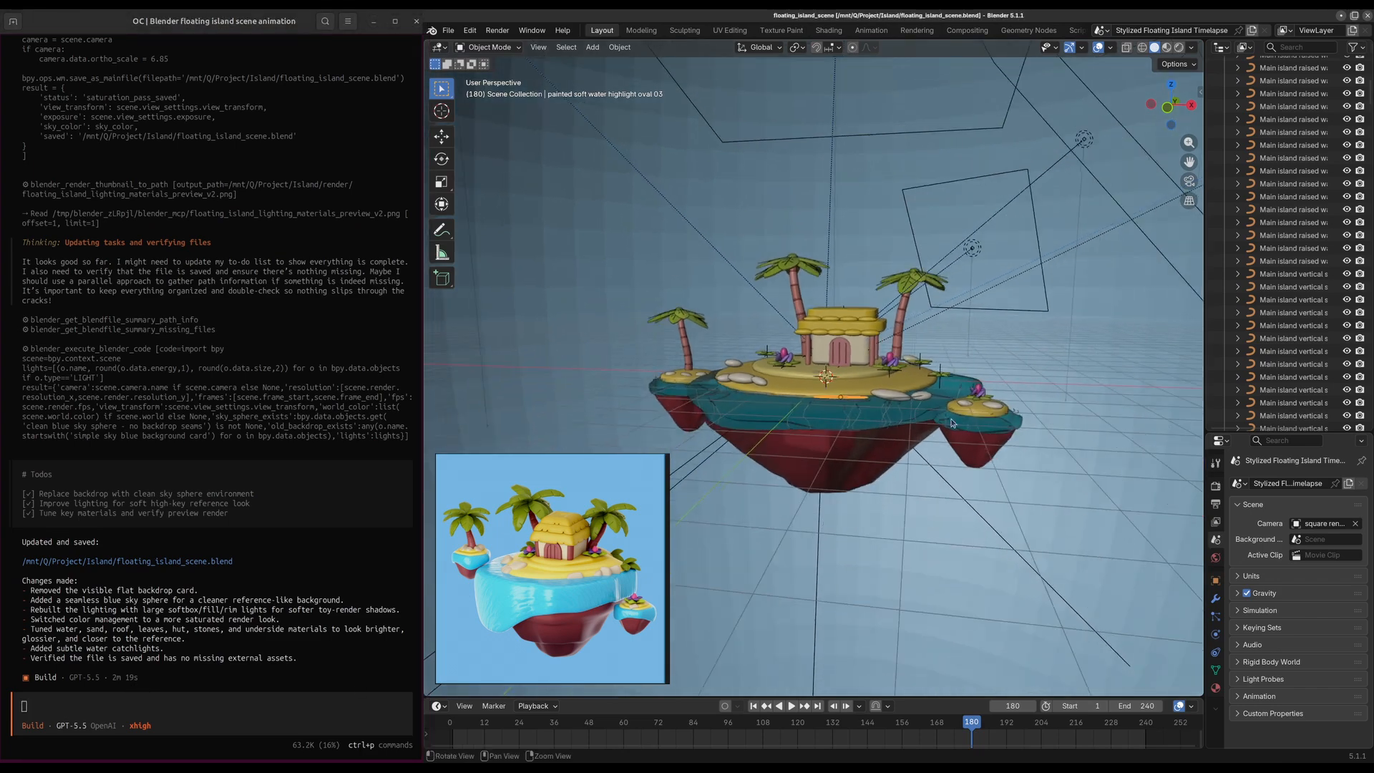
pyautogui.moveTo(909, 413)
pyautogui.mouseDown(button='middle')
pyautogui.moveTo(886, 413)
pyautogui.moveTo(909, 426)
pyautogui.mouseUp(button='middle')
pyautogui.scroll(8, 905, 413)
pyautogui.click(1042, 230)
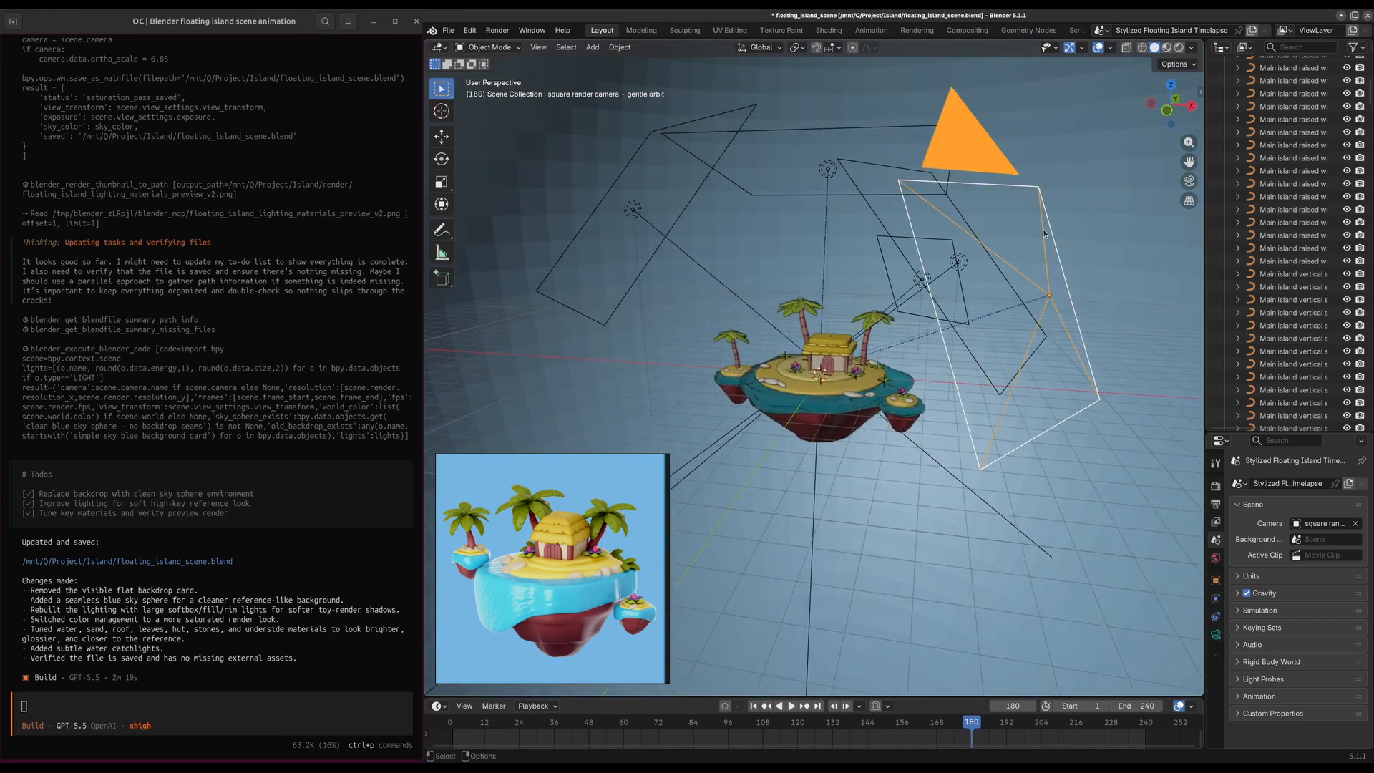
pyautogui.moveTo(1060, 279); pyautogui.dragTo(1060, 356, button='middle')
# Render frame 180 through the scene camera and place the render window beside the reference for comparison
pyautogui.press('KP_0')
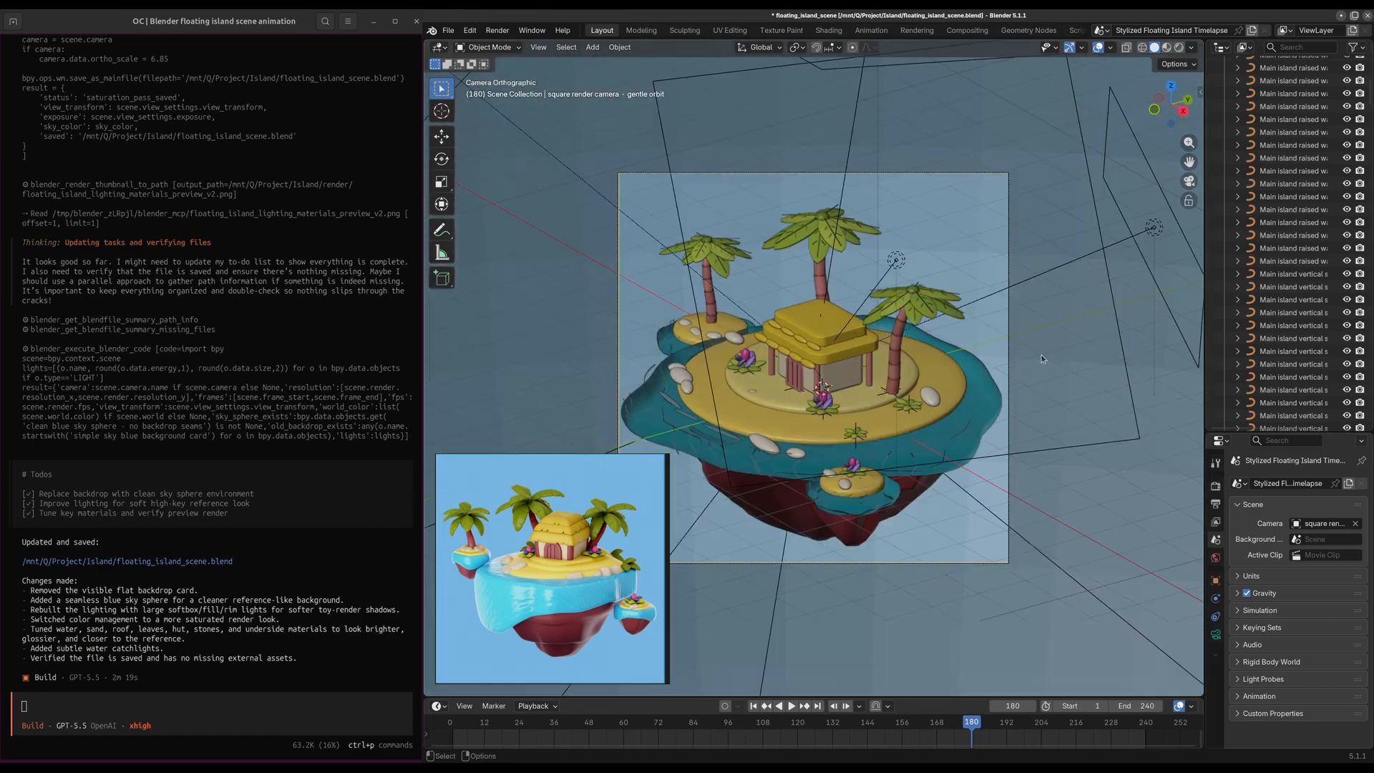
pyautogui.press('F12')
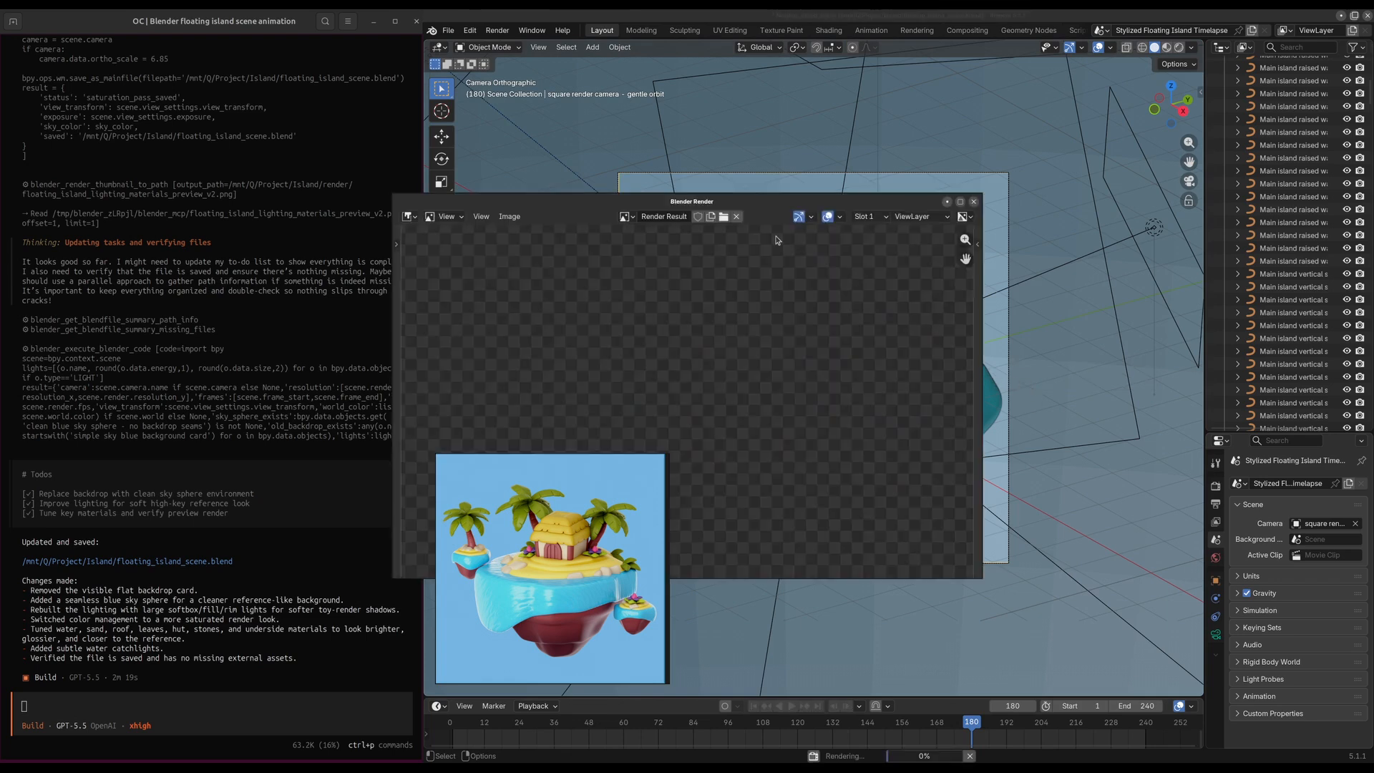
pyautogui.moveTo(814, 202); pyautogui.dragTo(967, 161)
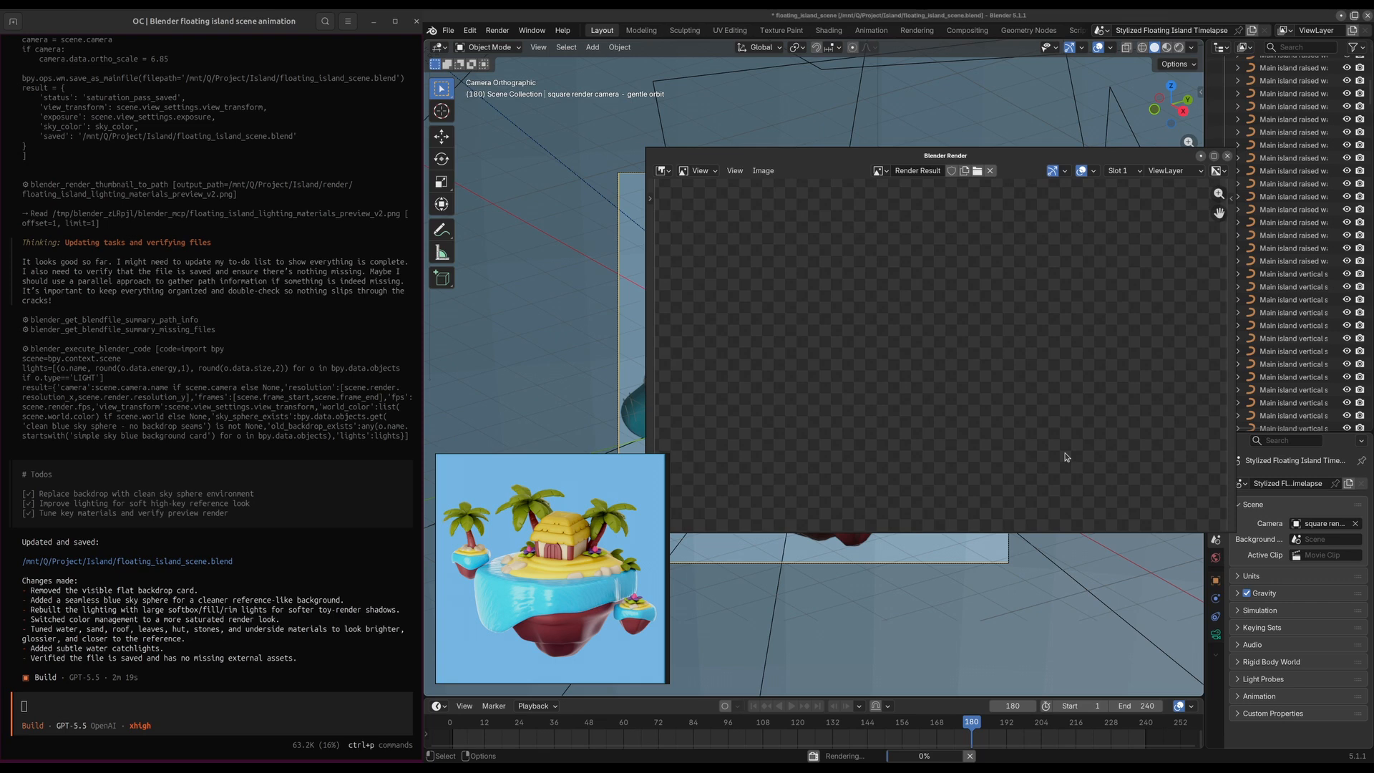
pyautogui.scroll(-1, 991, 394)
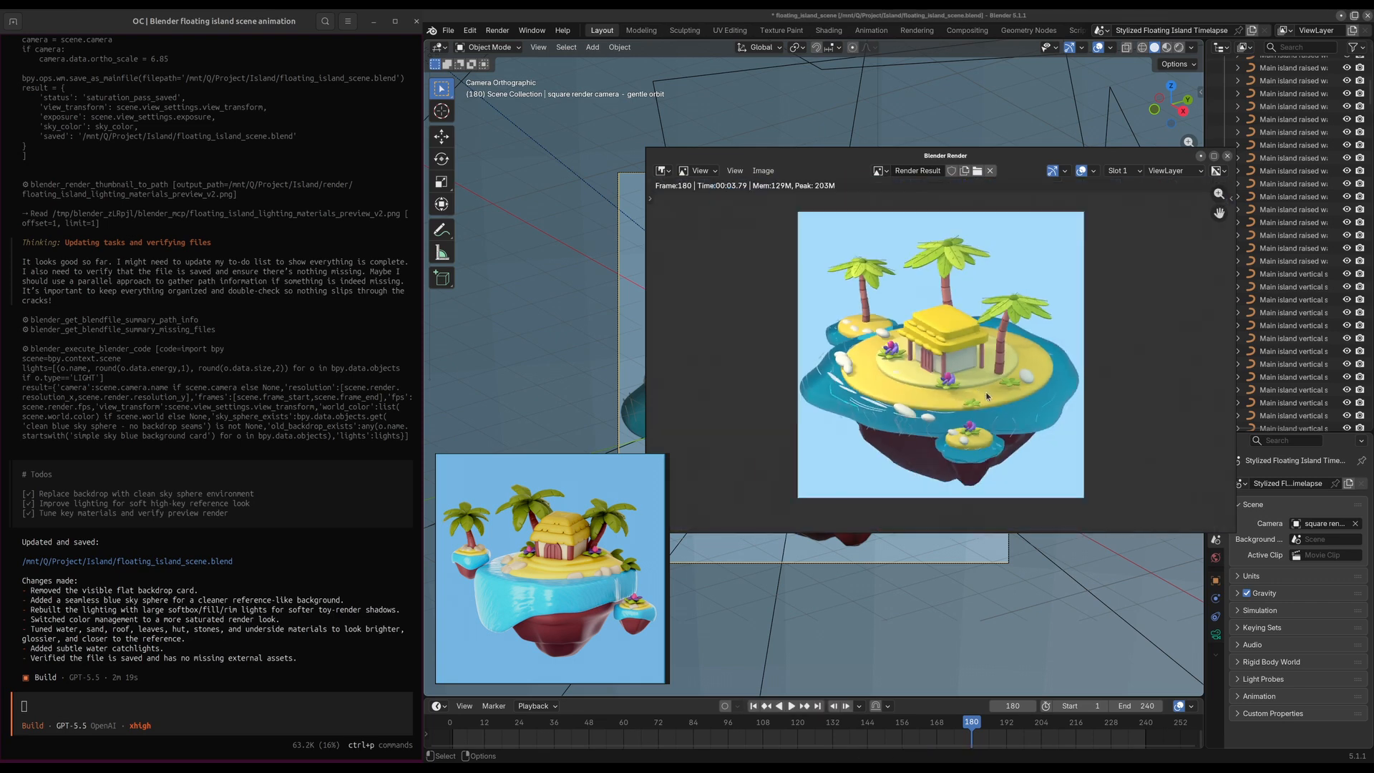
pyautogui.scroll(1, 1006, 405)
pyautogui.moveTo(942, 159); pyautogui.dragTo(909, 311)
# Ask the agent to fix the too bright look and produce a final 2048x2048 image with Cycles on the GPU
pyautogui.click(185, 713)
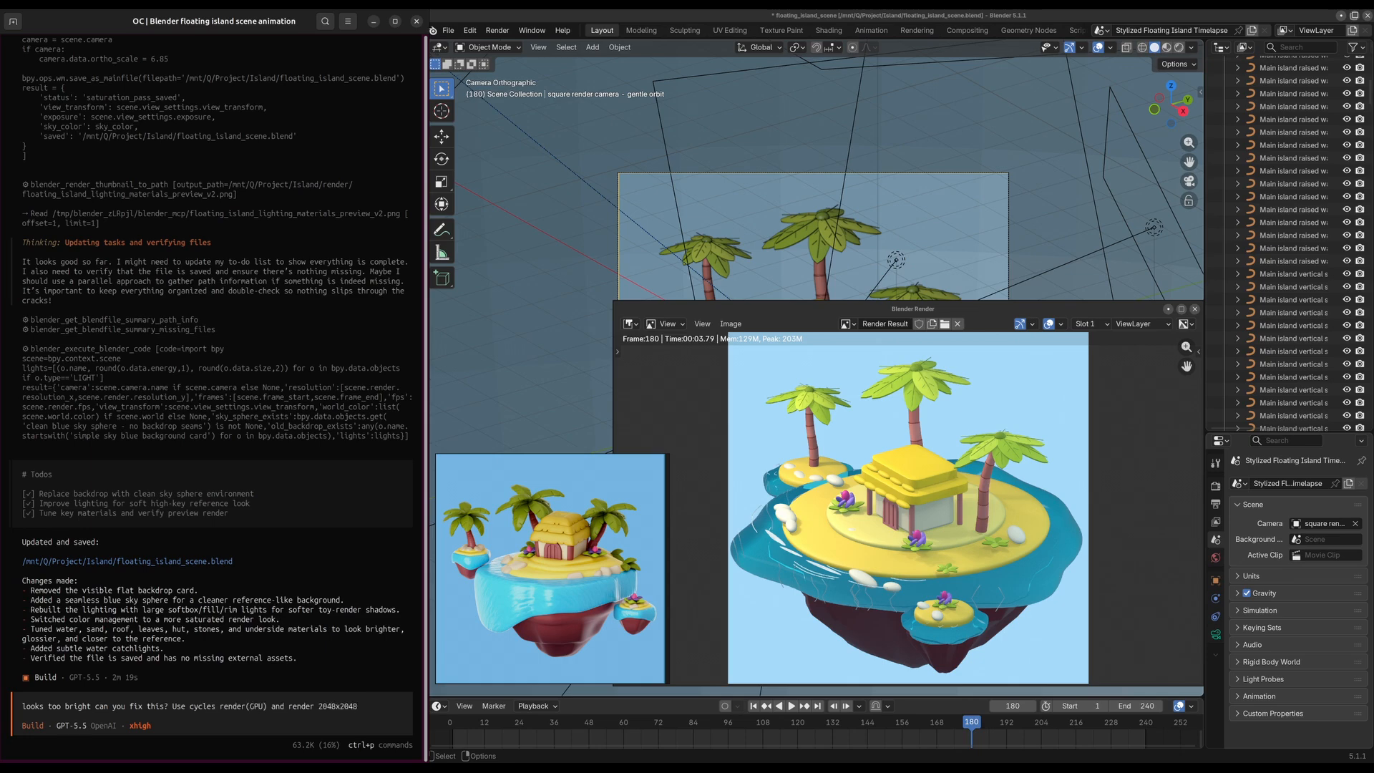
pyautogui.write('image as final render after fix')
pyautogui.press('Return')
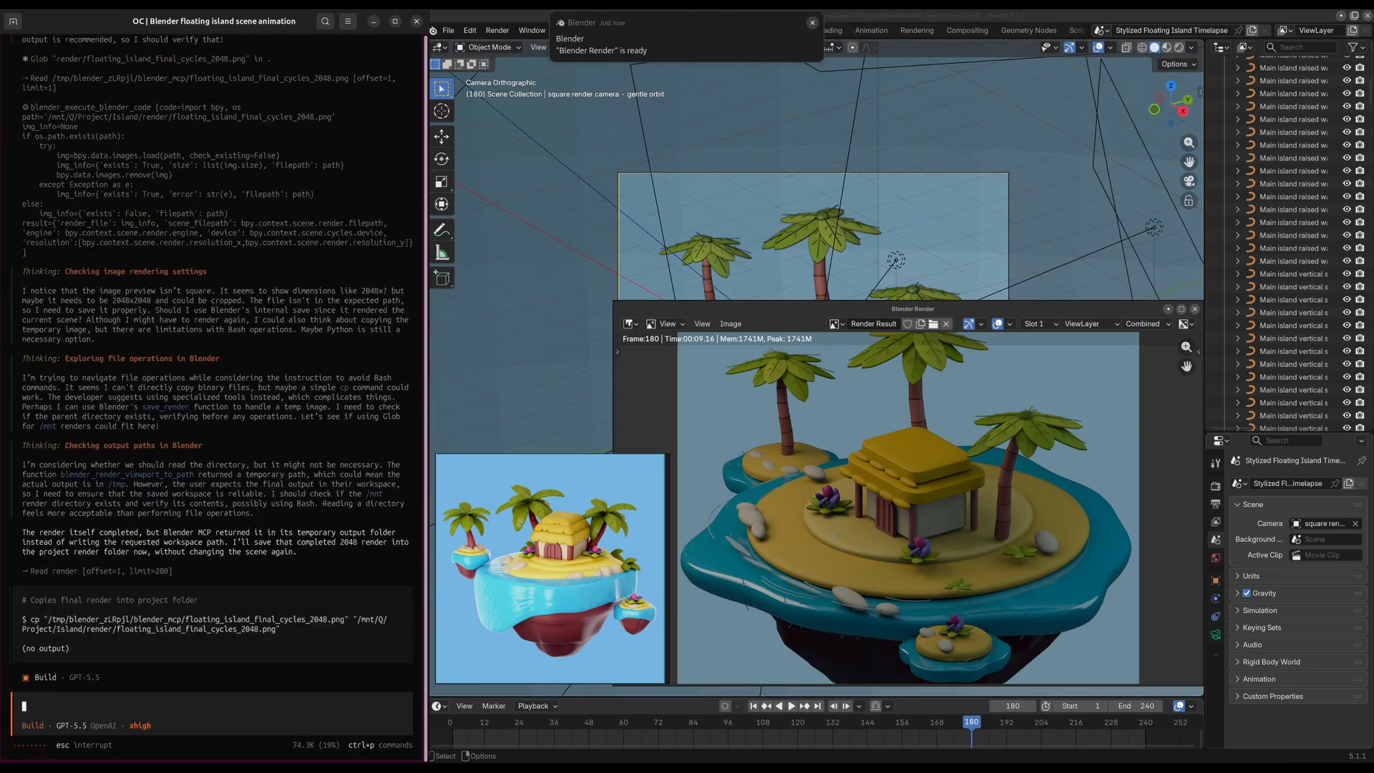
# Tell the agent the render is too dark and request the same lighting and materials as the reference image
pyautogui.write('too dark, please compare render with reference image and make the same lightning/materials as on reference')
pyautogui.press('Return')
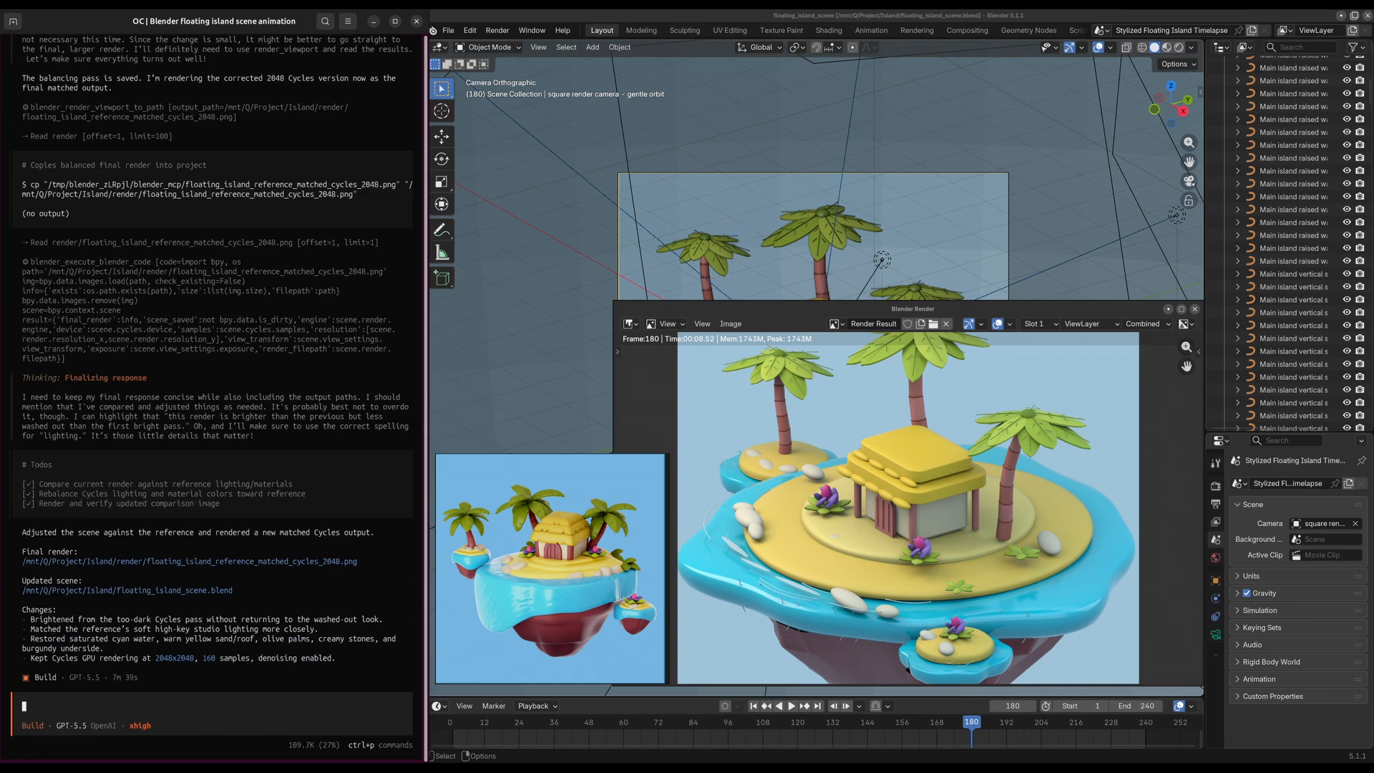
# Close the render window, play the growth animation from its first frame, and select the render camera to look through it
pyautogui.write('0')
pyautogui.moveTo(1002, 309); pyautogui.dragTo(1015, 291)
pyautogui.click(1195, 309)
pyautogui.moveTo(930, 443); pyautogui.dragTo(974, 495, button='middle')
pyautogui.hotkey('shift', 'Left')
pyautogui.press('space')
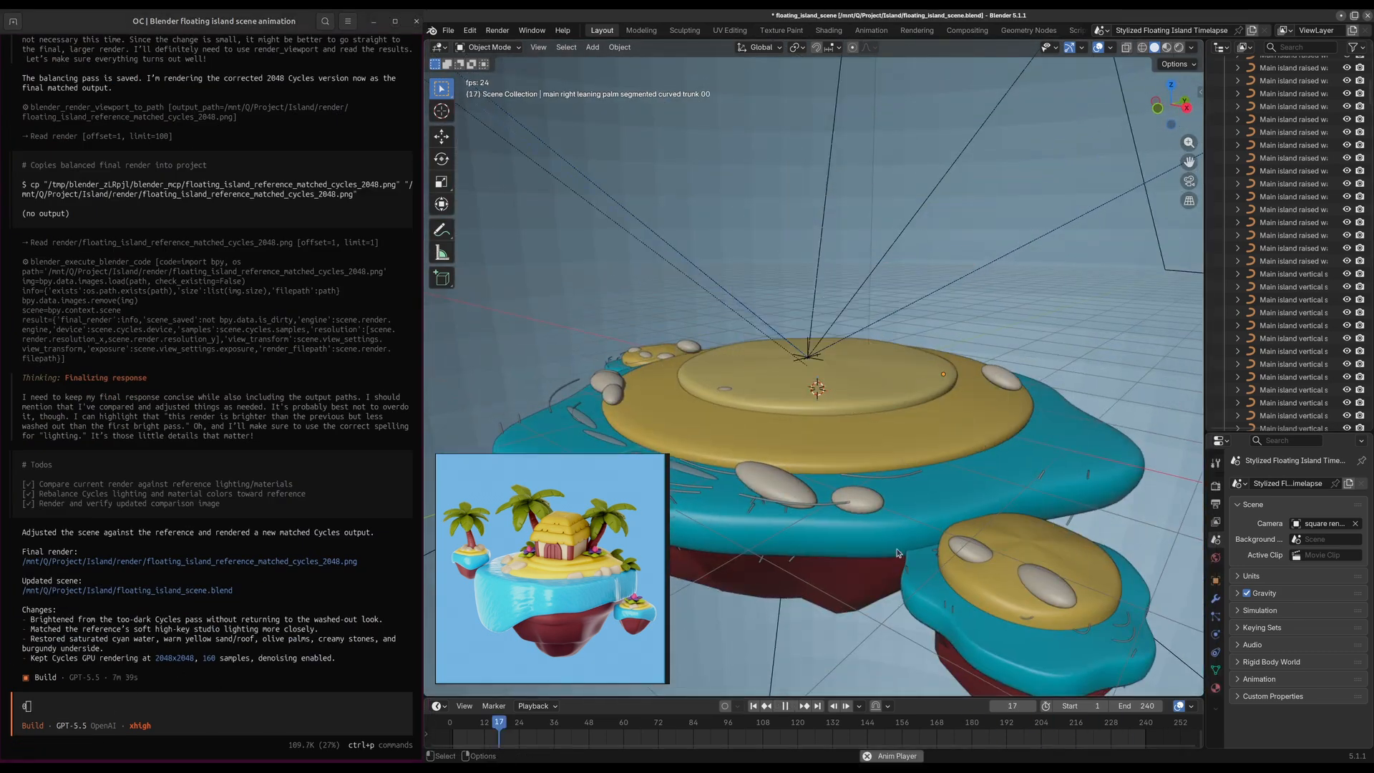
pyautogui.scroll(-5, 868, 327)
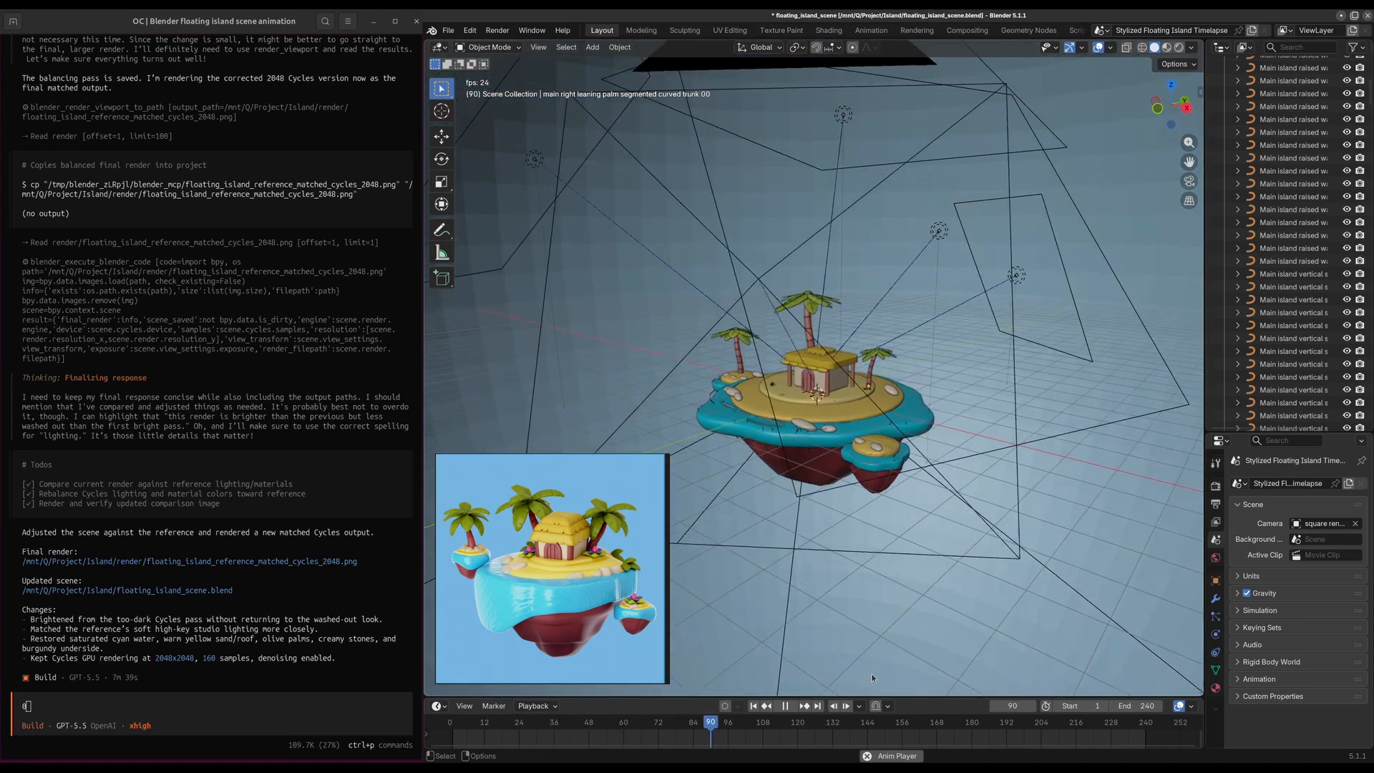
pyautogui.click(1124, 520)
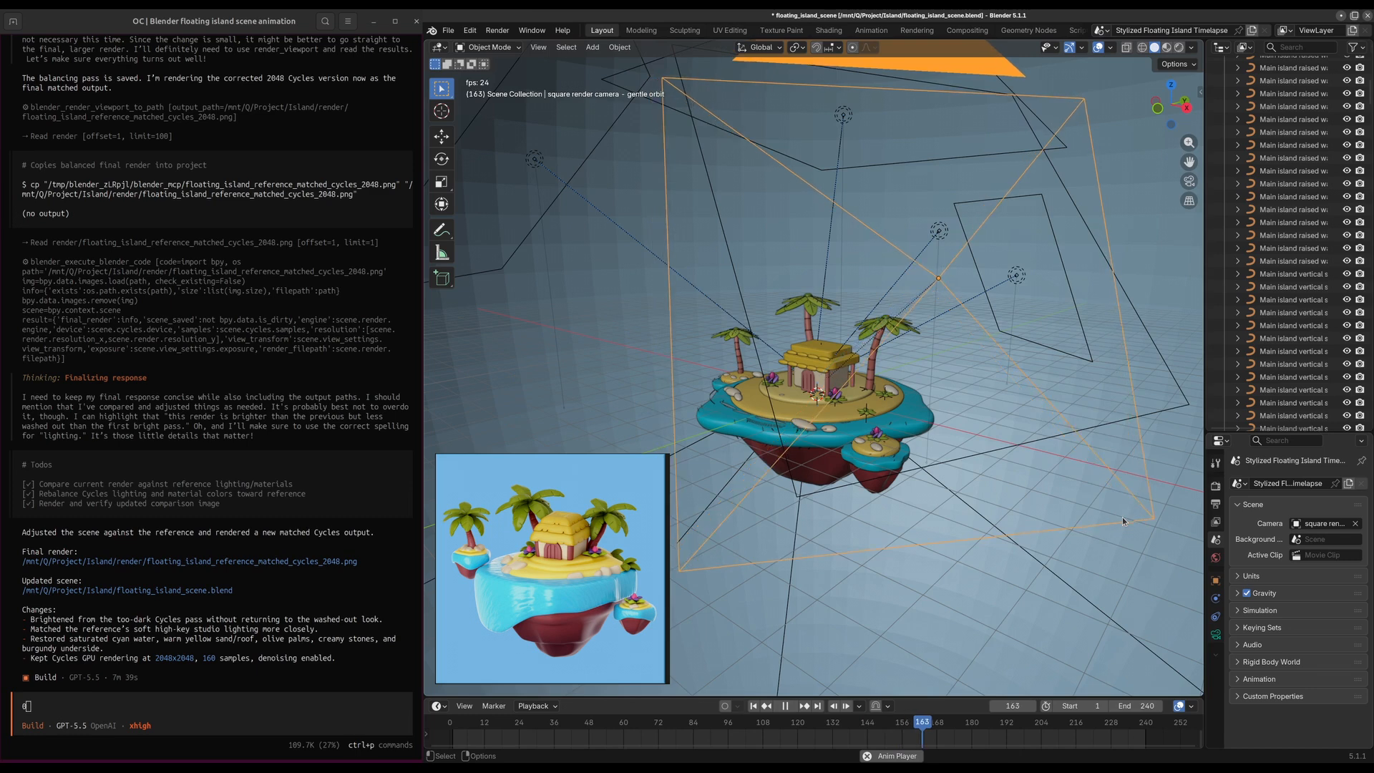
pyautogui.press('KP_0')
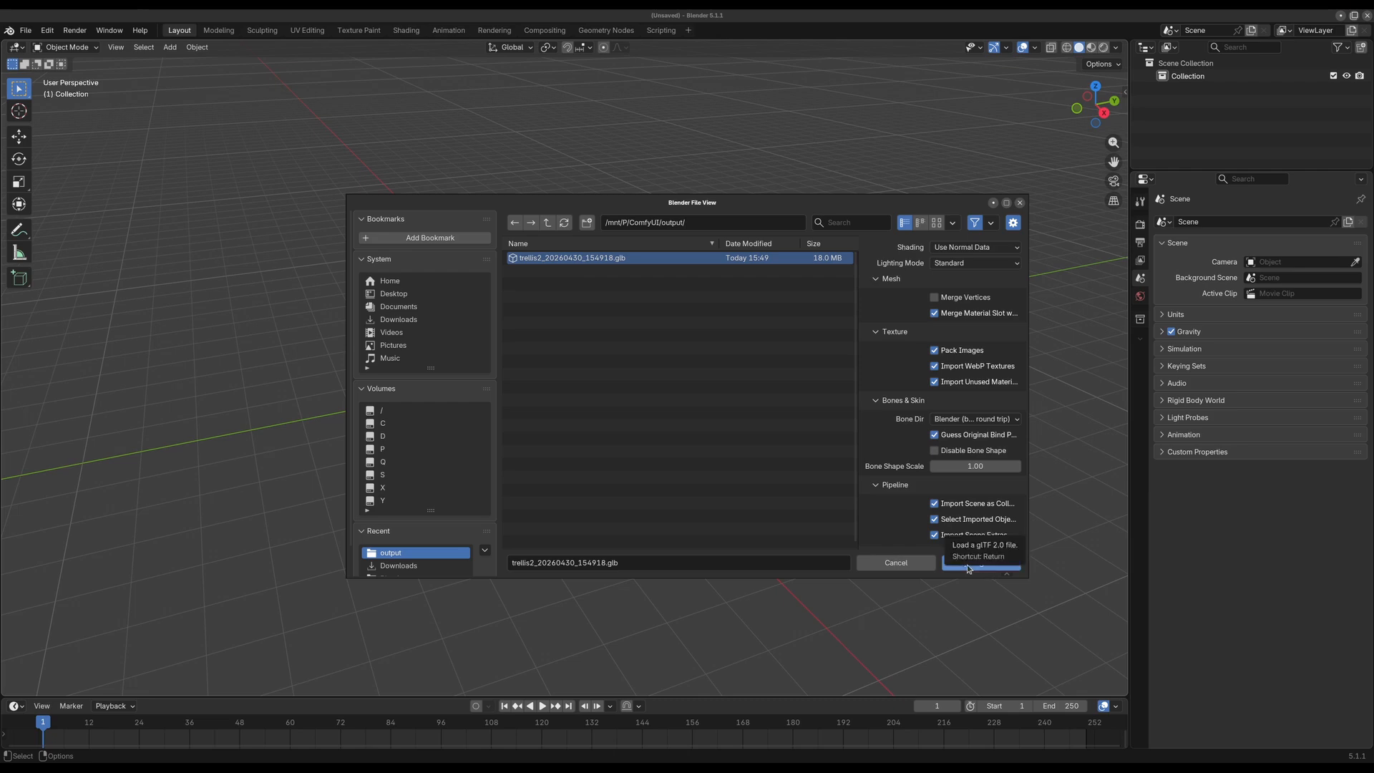
# Import trellis2_20260430_154918.glb into the empty scene, frame the model, and view it in Material Preview shading
pyautogui.click(968, 565)
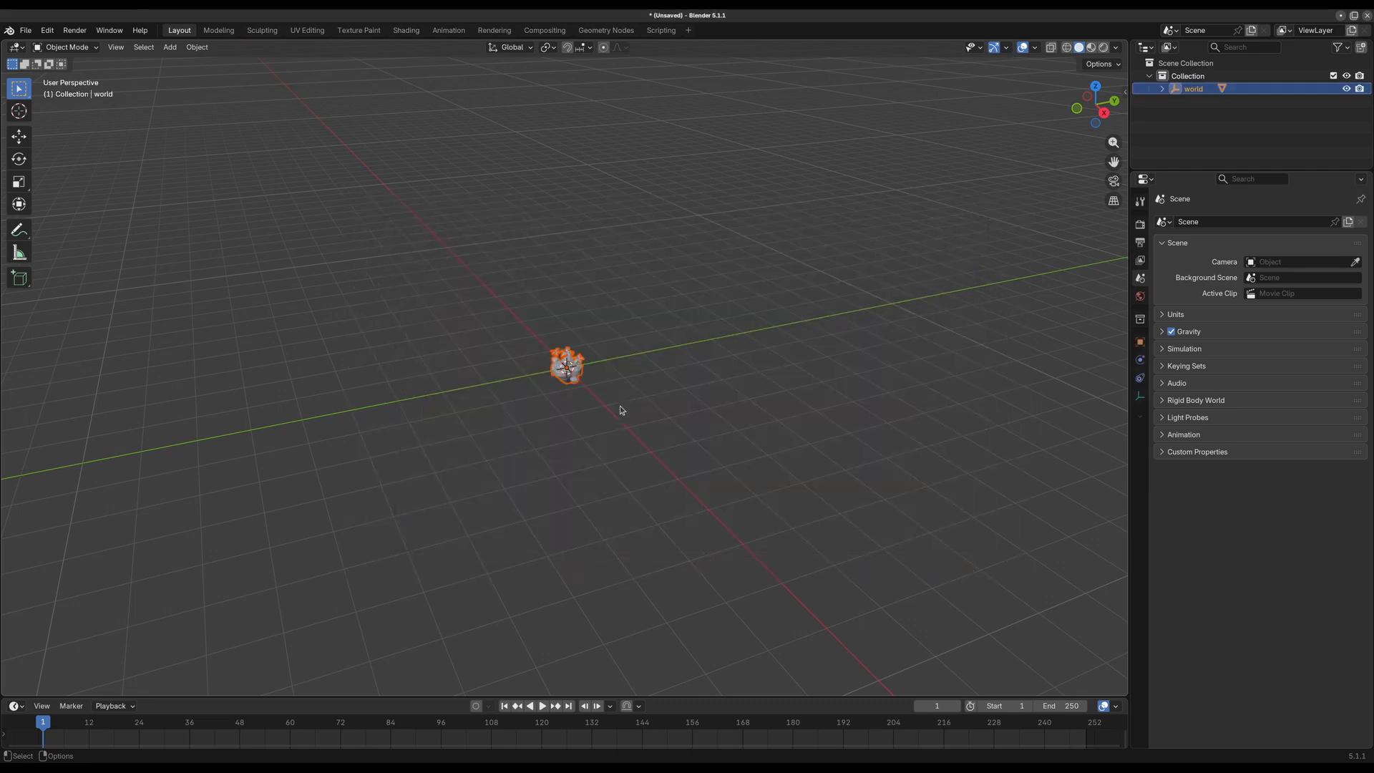
pyautogui.press('KP_Decimal')
pyautogui.moveTo(608, 375)
pyautogui.mouseDown(button='middle')
pyautogui.moveTo(637, 293)
pyautogui.moveTo(691, 327)
pyautogui.mouseUp(button='middle')
pyautogui.scroll(3, 638, 286)
pyautogui.click(1091, 47)
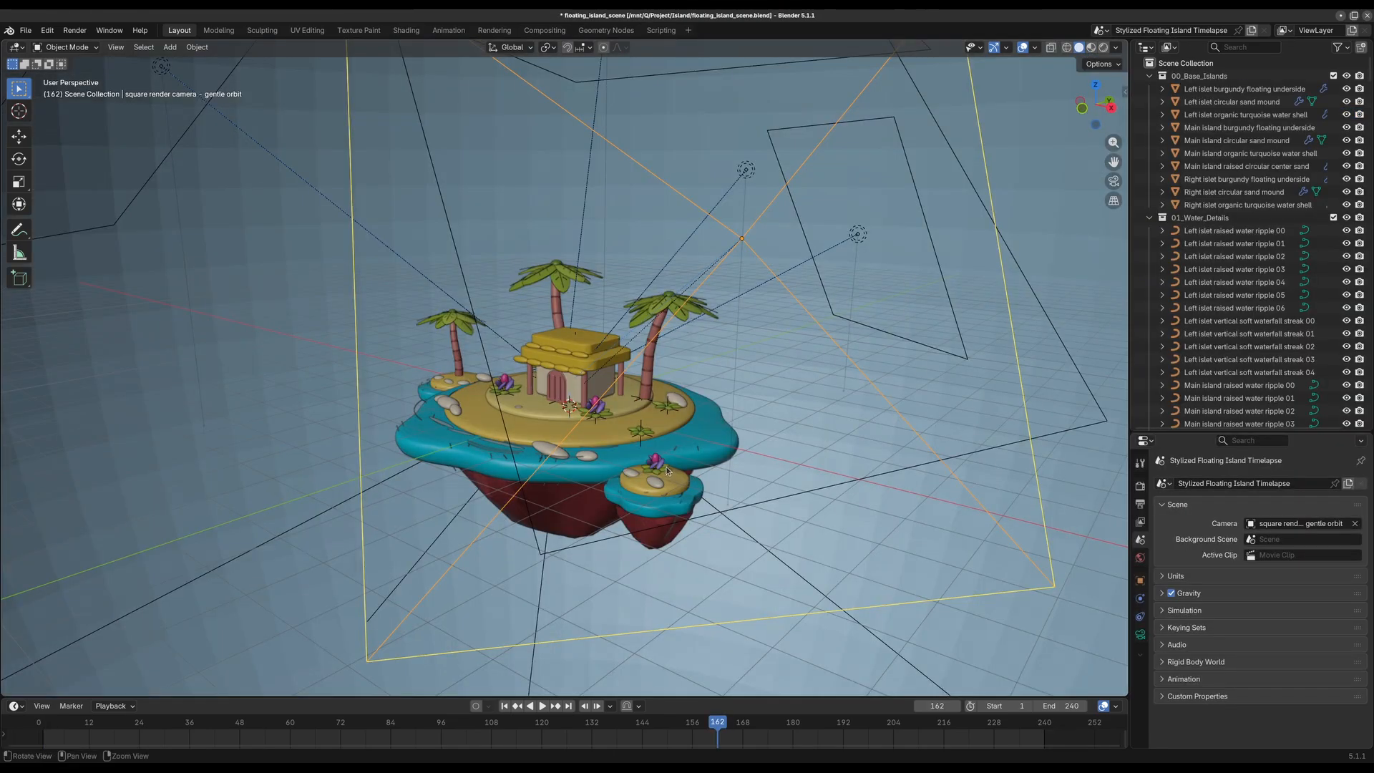
pyautogui.moveTo(653, 430); pyautogui.dragTo(626, 467, button='middle')
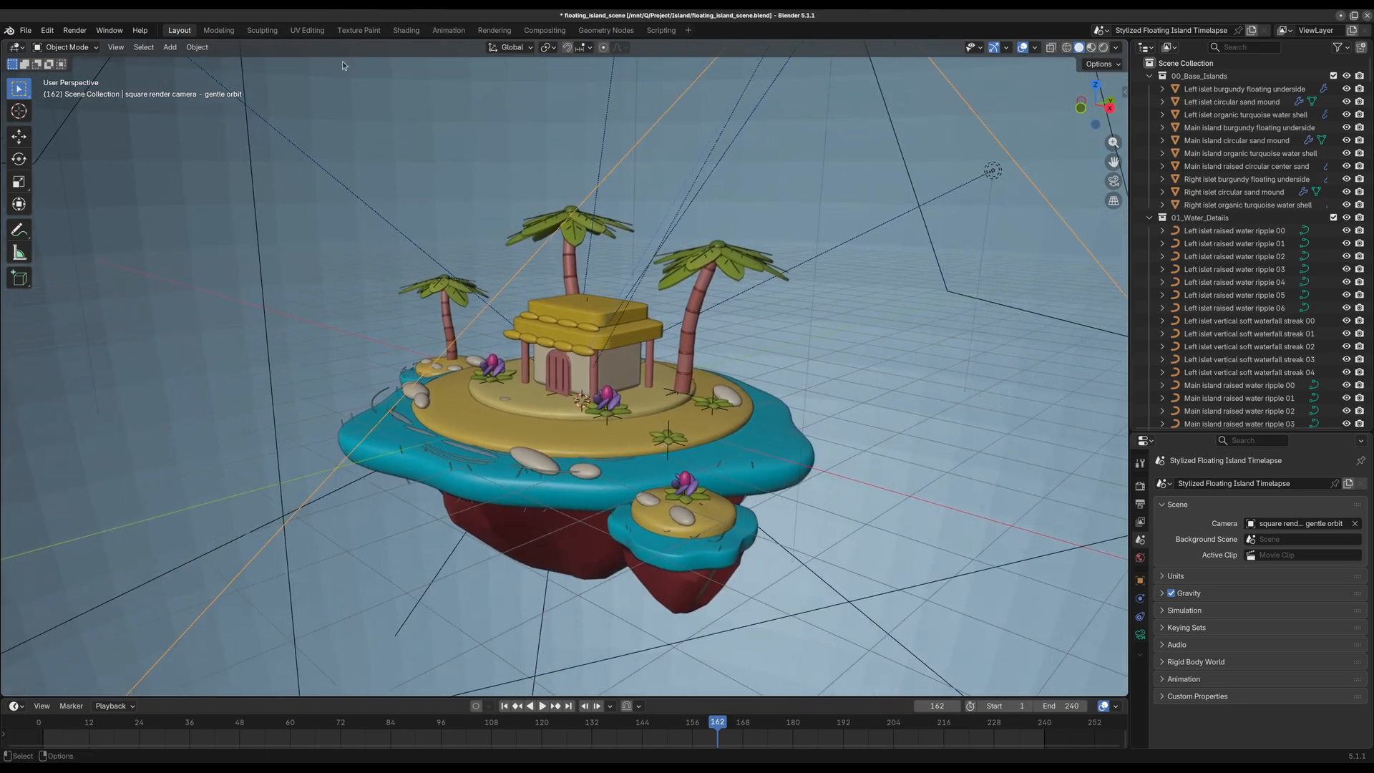